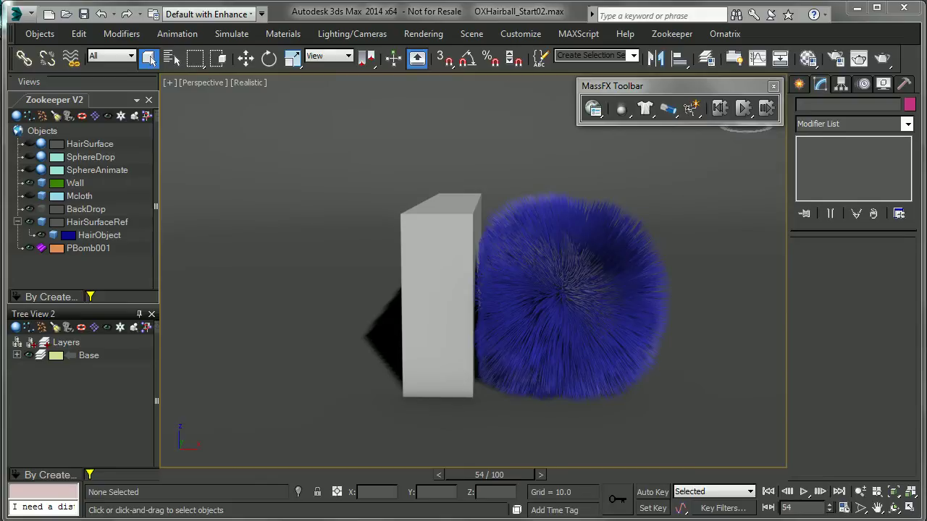
- Select HairObject, the blue hairball on the sphere, to list its Ornatrix modifiers
click(606, 226)
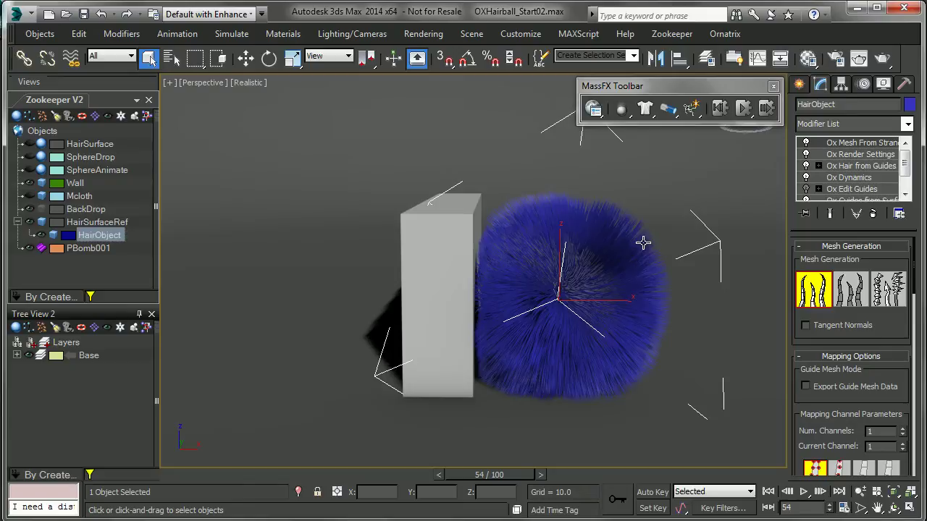
click(702, 174)
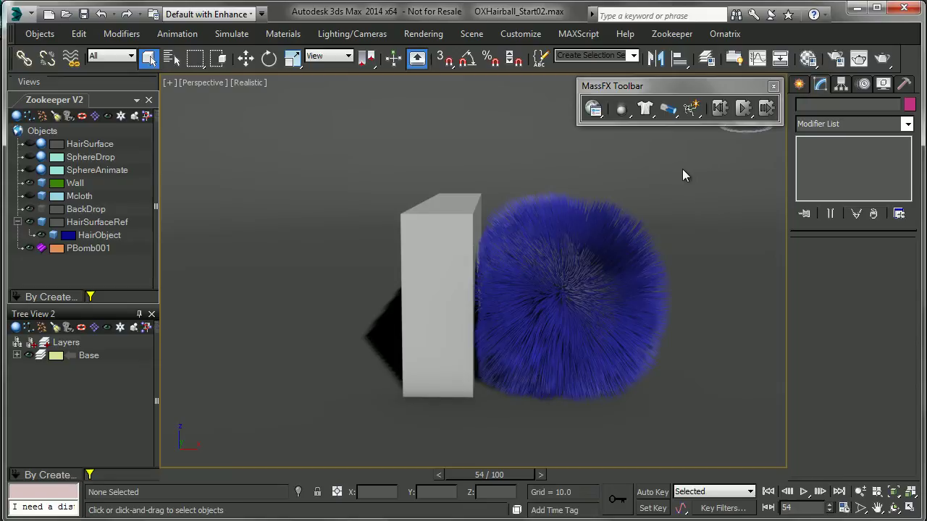
click(610, 220)
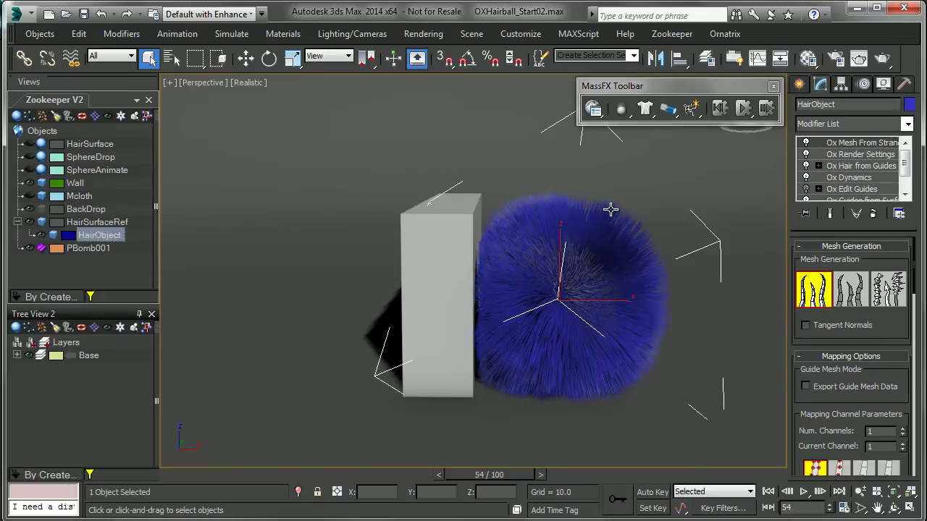
- Unbake all MassFX simulation results and close the MassFX windows
click(594, 109)
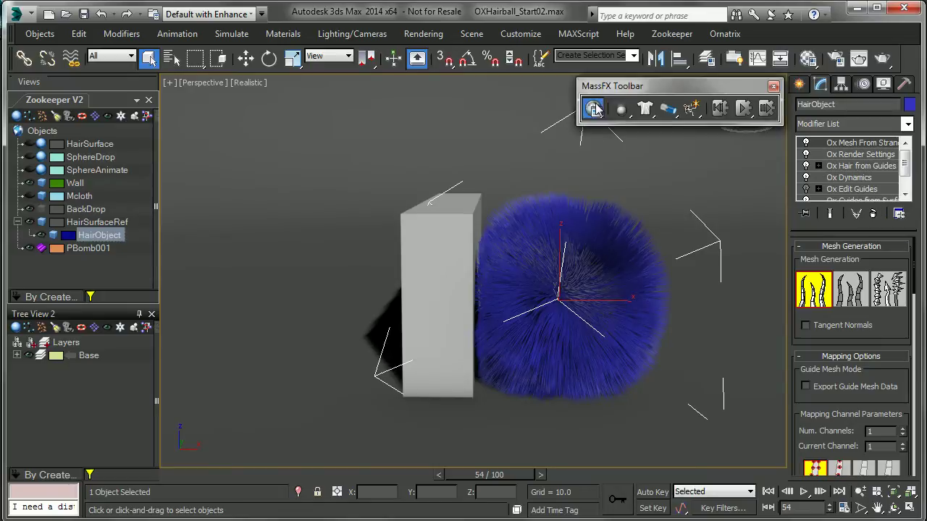
click(480, 171)
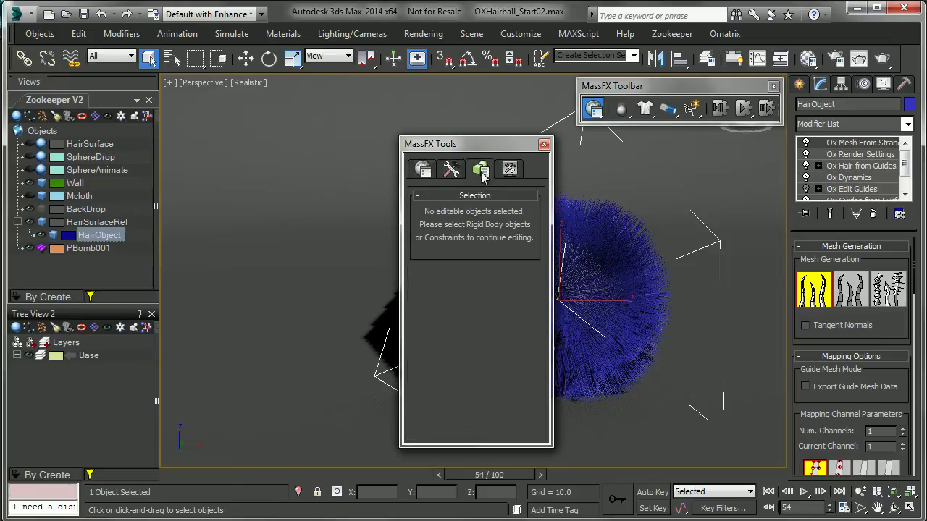
click(451, 169)
click(488, 310)
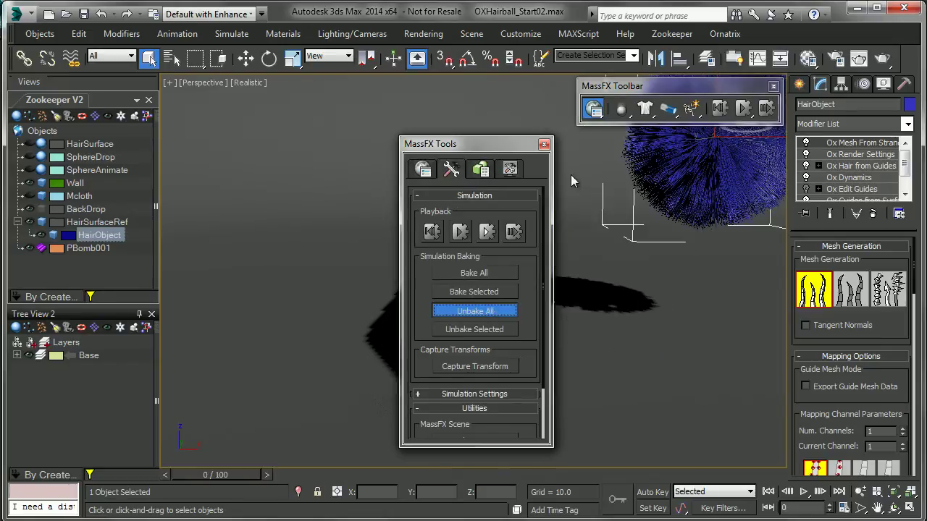
click(544, 144)
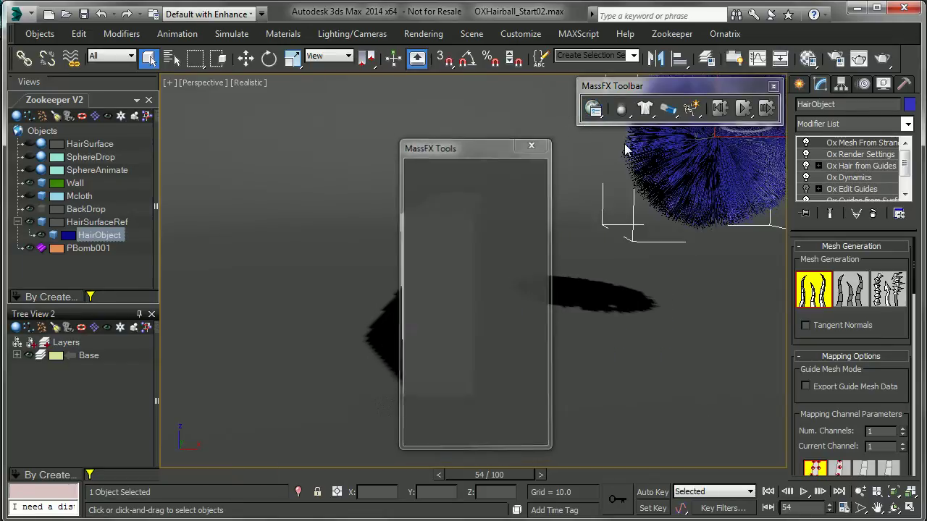
click(774, 86)
- Remove Ox Mesh From Strands, Ox Render Settings and Ox Dynamics from HairObject
click(873, 213)
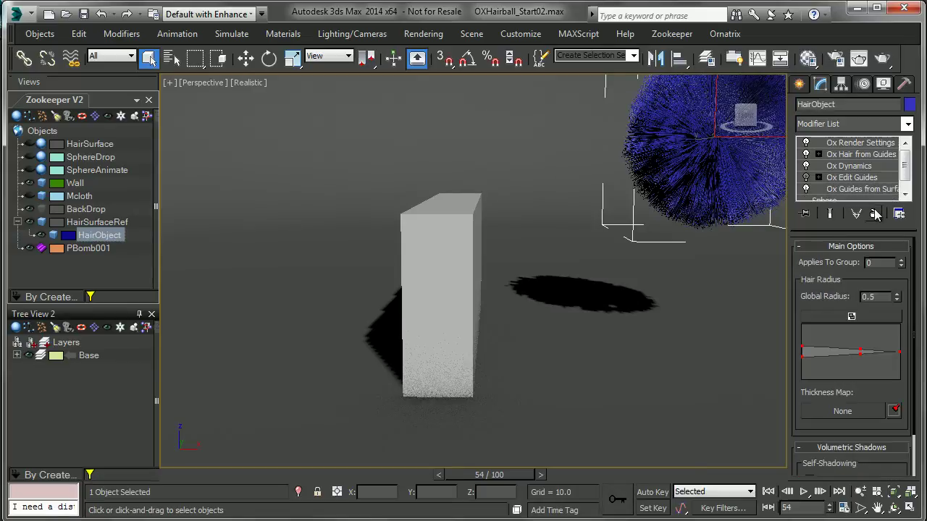
click(874, 213)
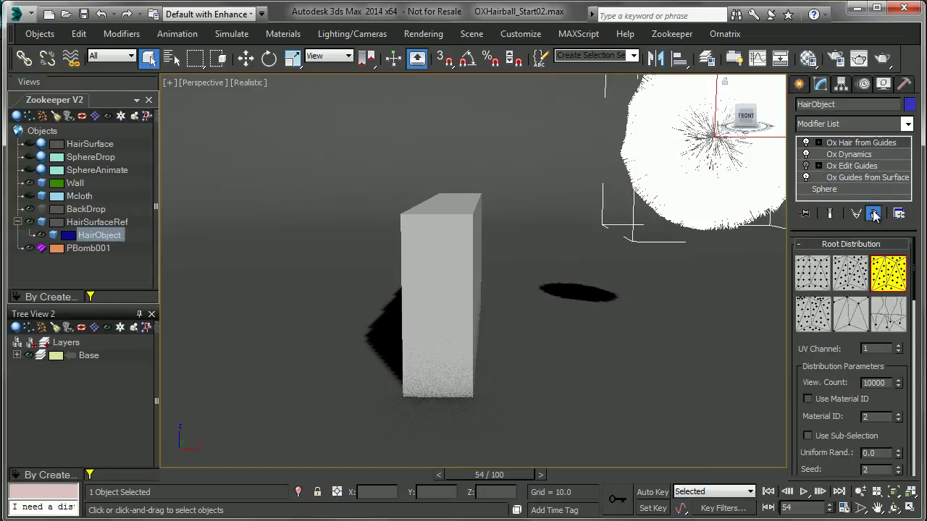
click(856, 154)
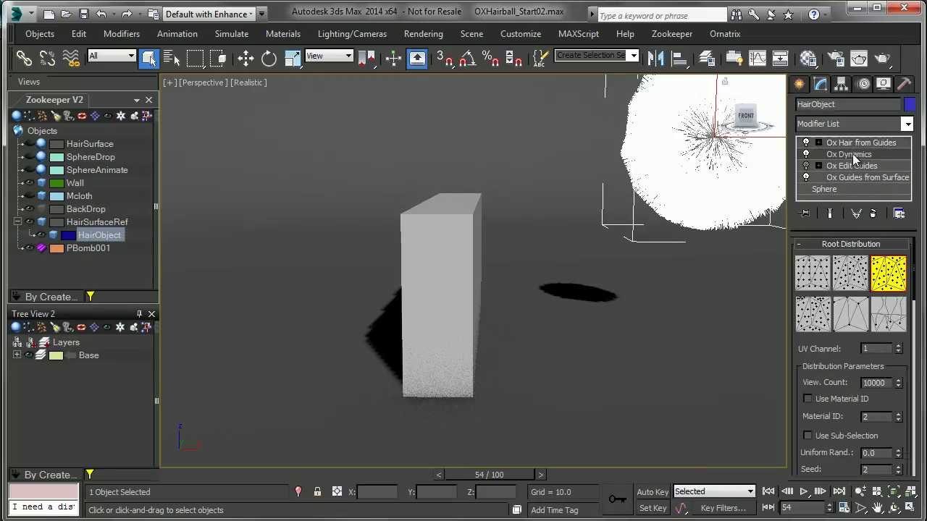
click(875, 213)
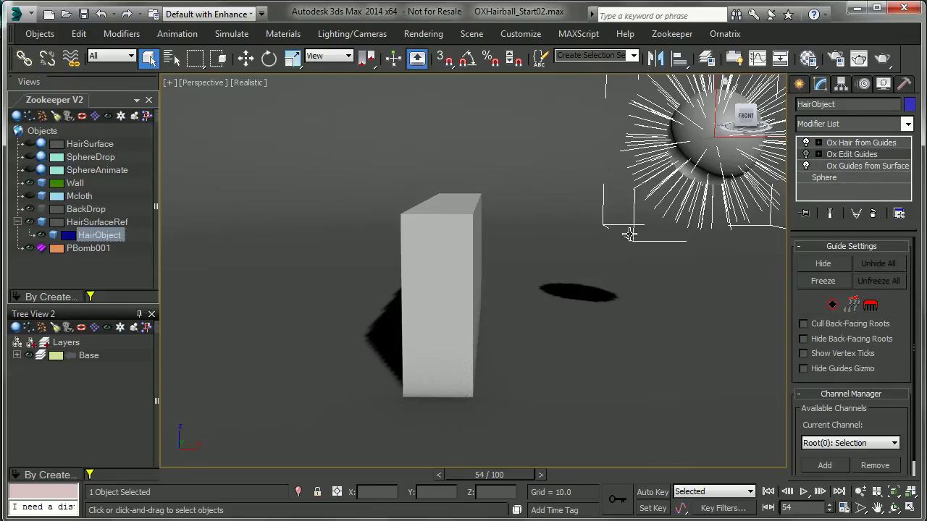
- Delete the PBomb001 particle bomb
key(z)
scroll(479, 344, up, 3)
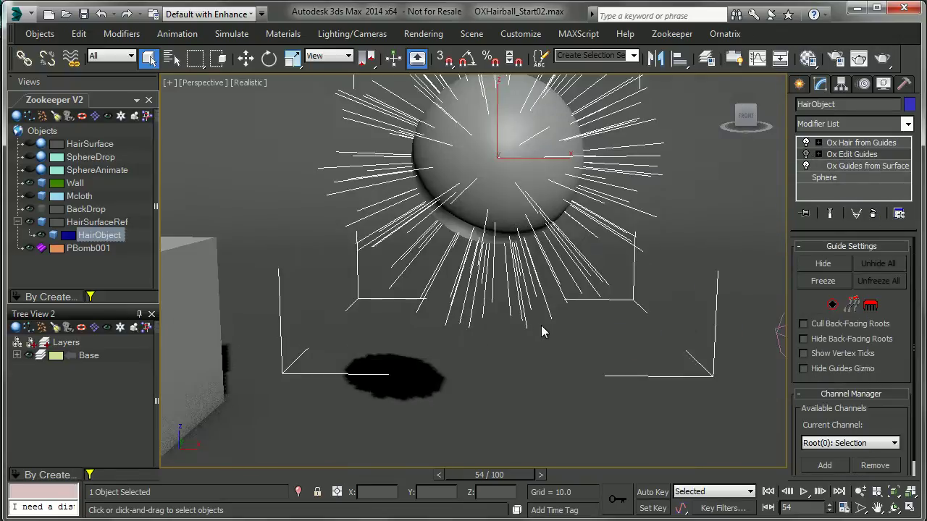
scroll(507, 333, down, 3)
click(720, 325)
key(Delete)
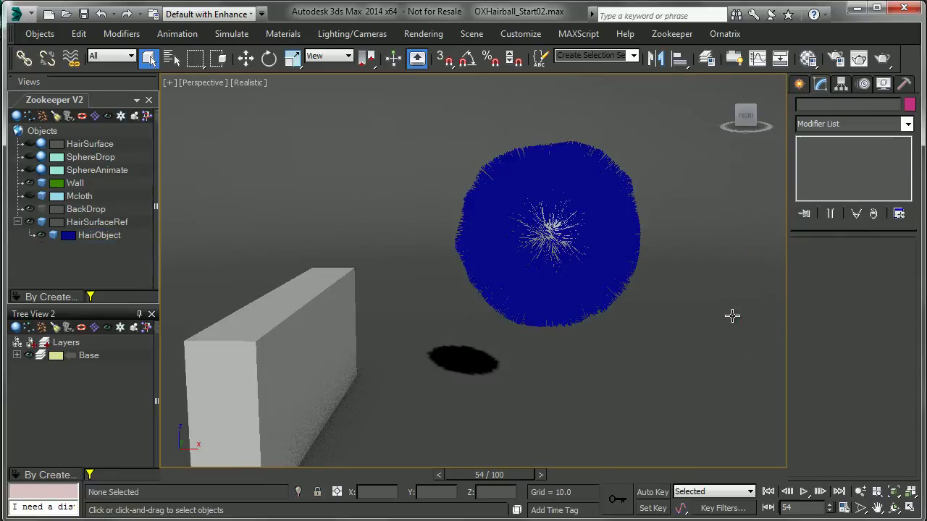
- Replace HairObject's Ox Hair from Guides with an Ox Mesh From Strands modifier
click(599, 203)
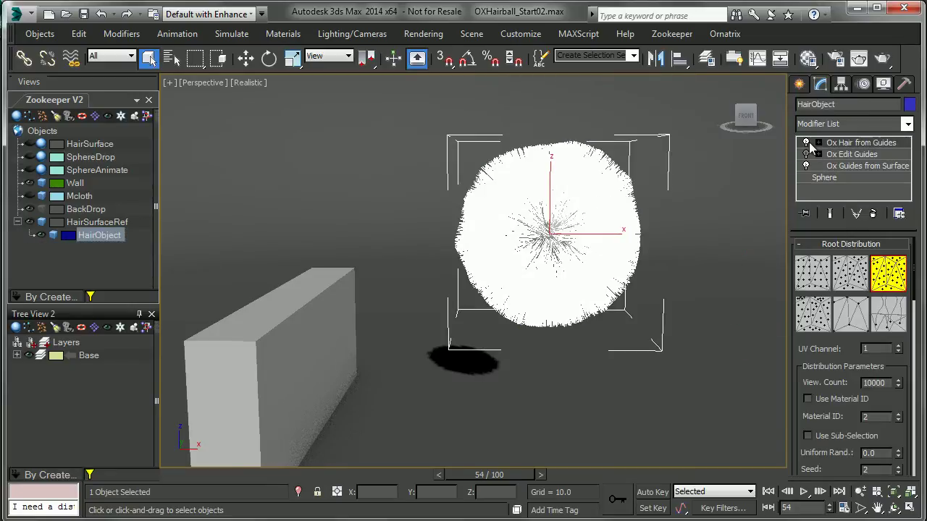
click(872, 213)
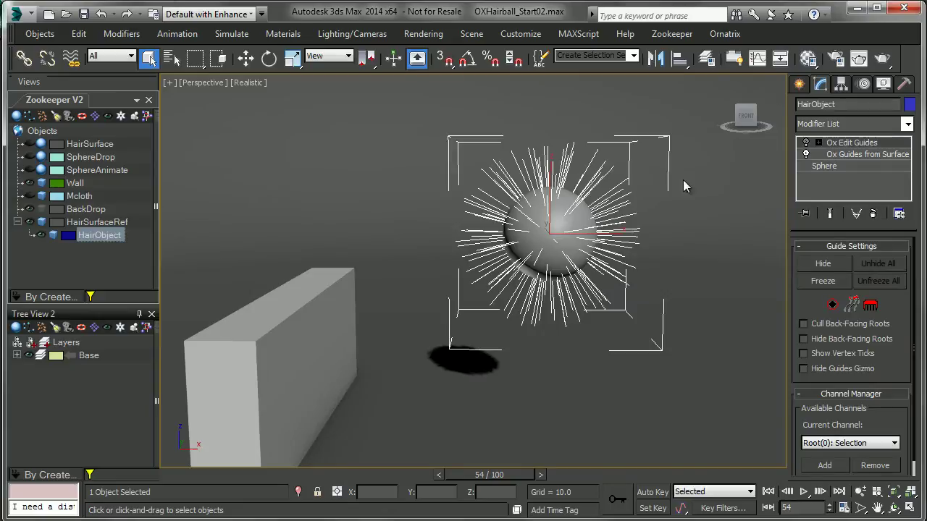
click(855, 126)
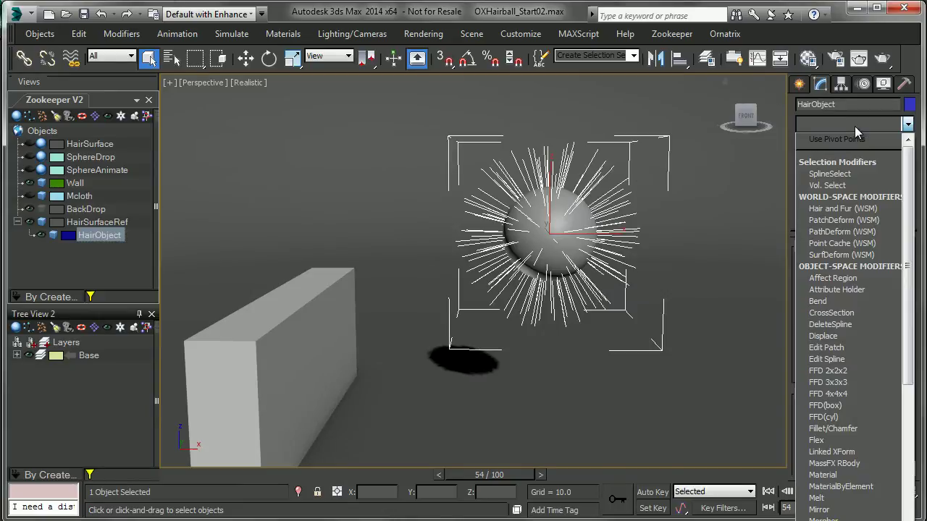
key(m)
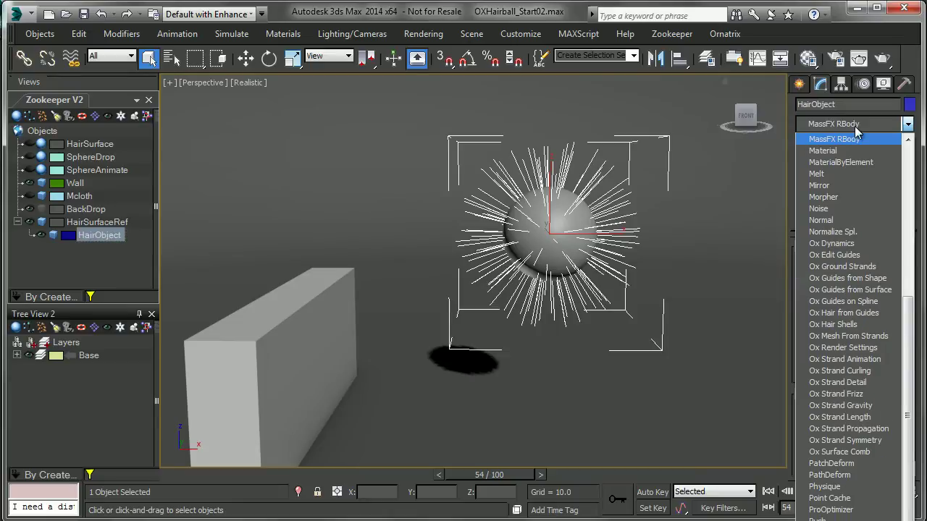
key(o)
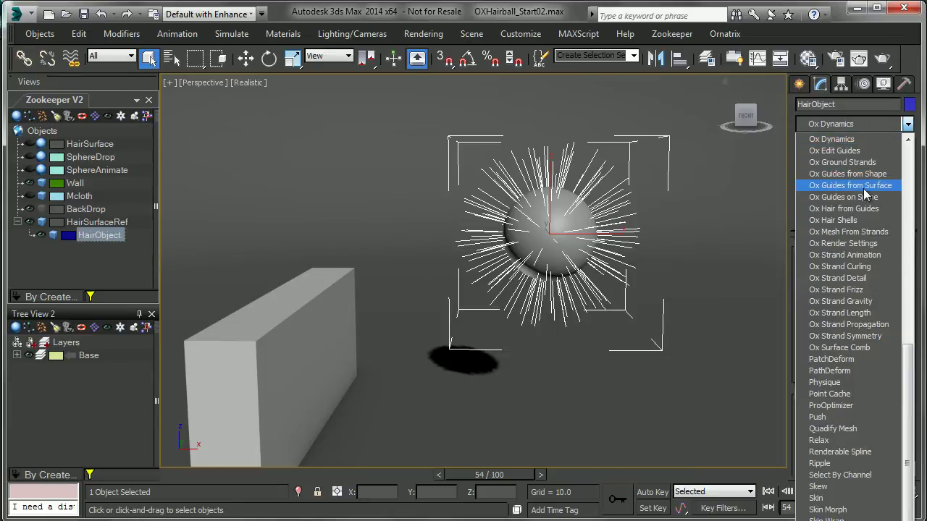
text(ox h)
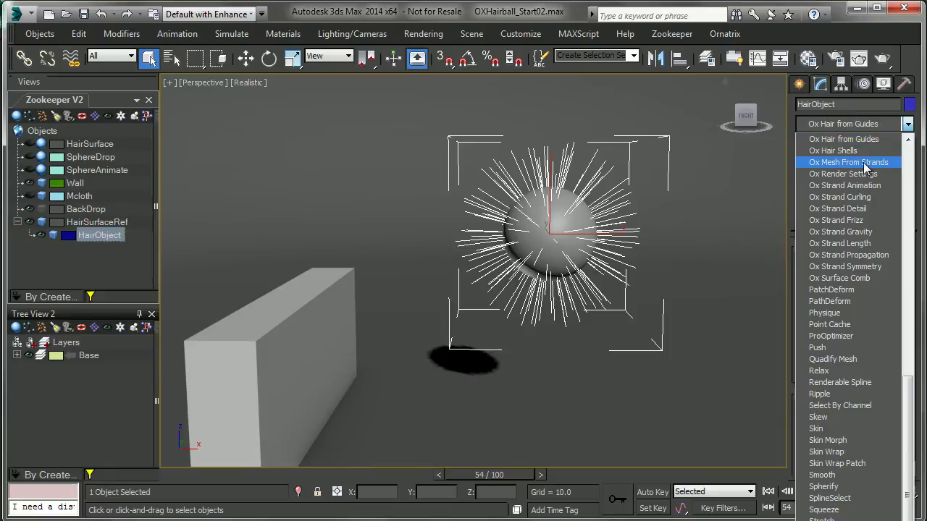
click(869, 163)
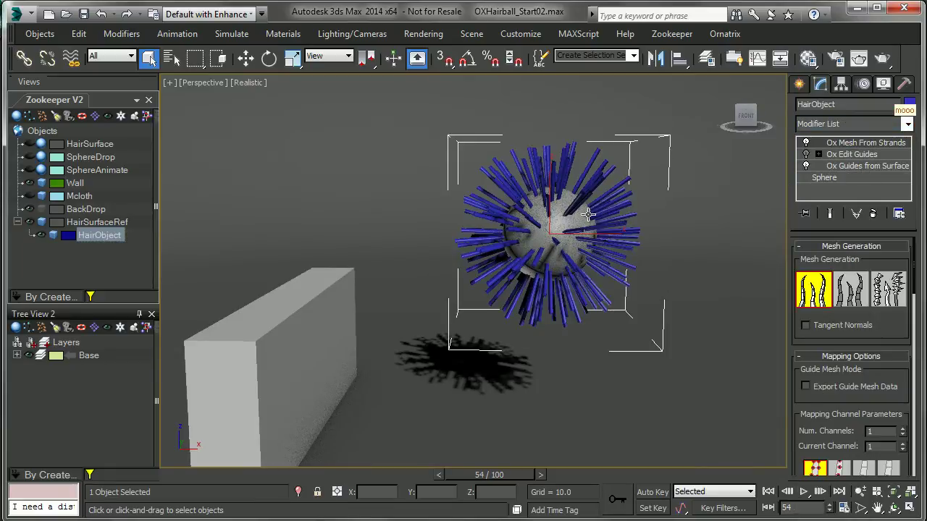
- Switch Ox Mesh From Strands to the second mesh generation type, making flat strips
click(853, 288)
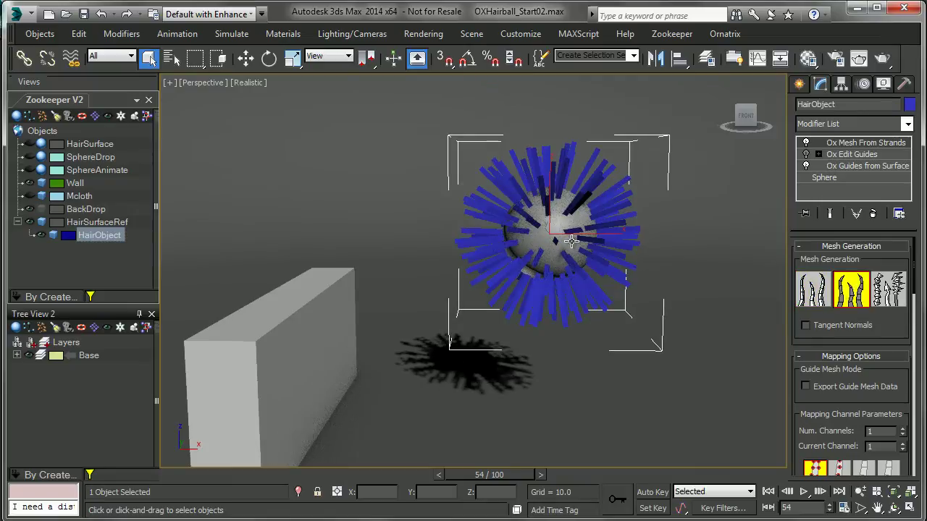
click(604, 252)
scroll(605, 251, up, 5)
scroll(586, 234, down, 5)
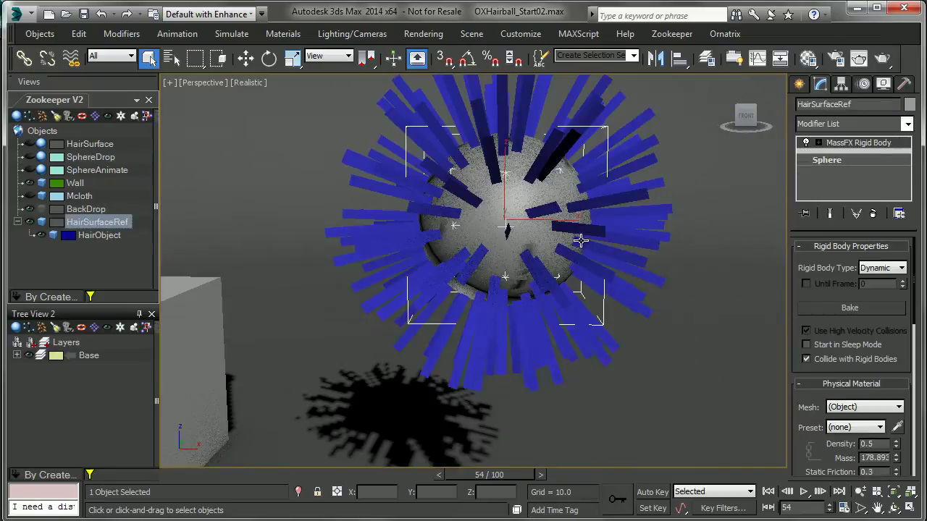
scroll(585, 271, up, 3)
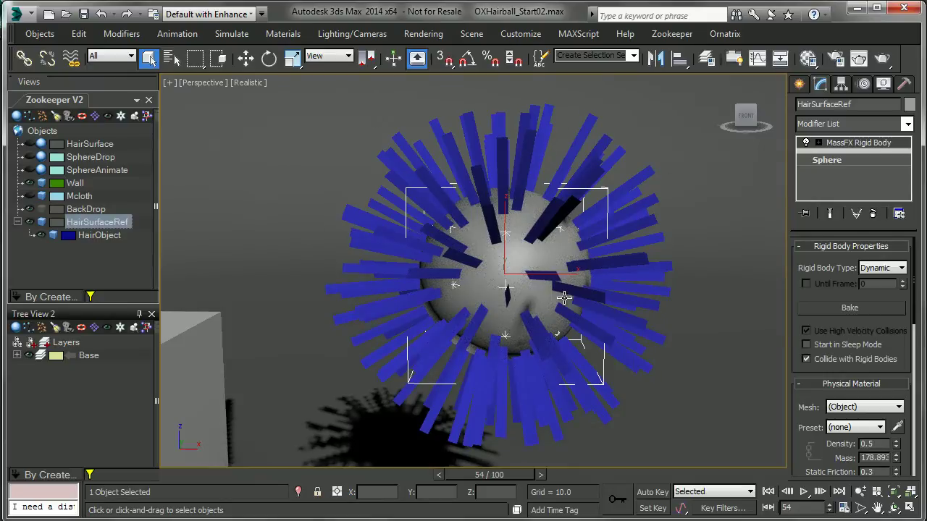
click(601, 147)
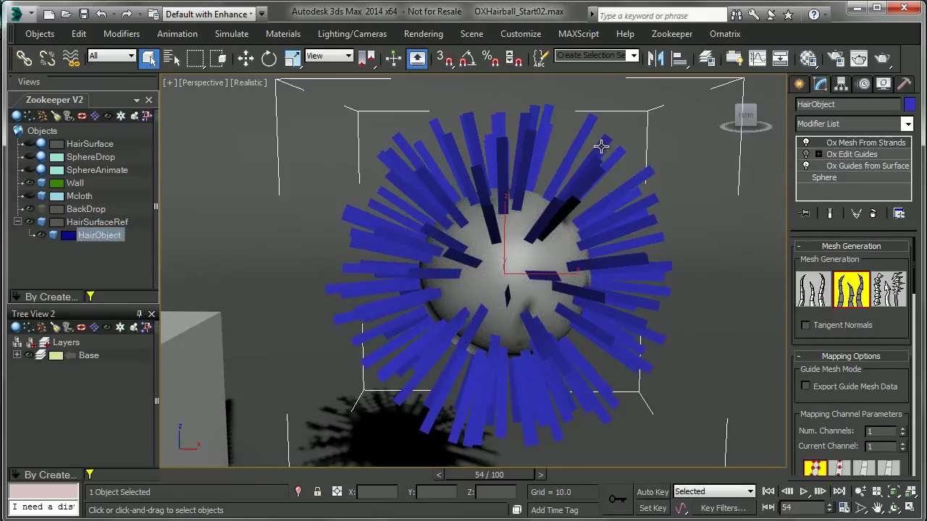
click(894, 125)
- Add a Cloth modifier to HairObject
key(c)
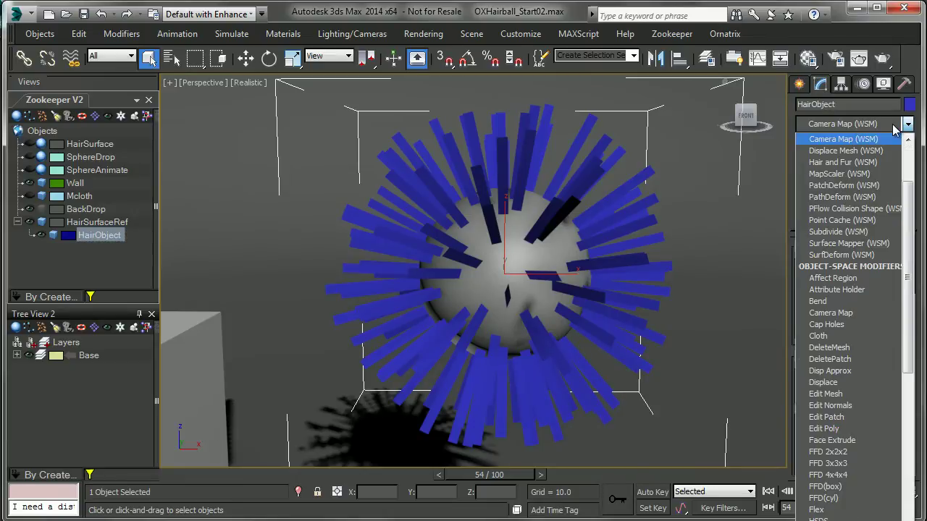
key(c)
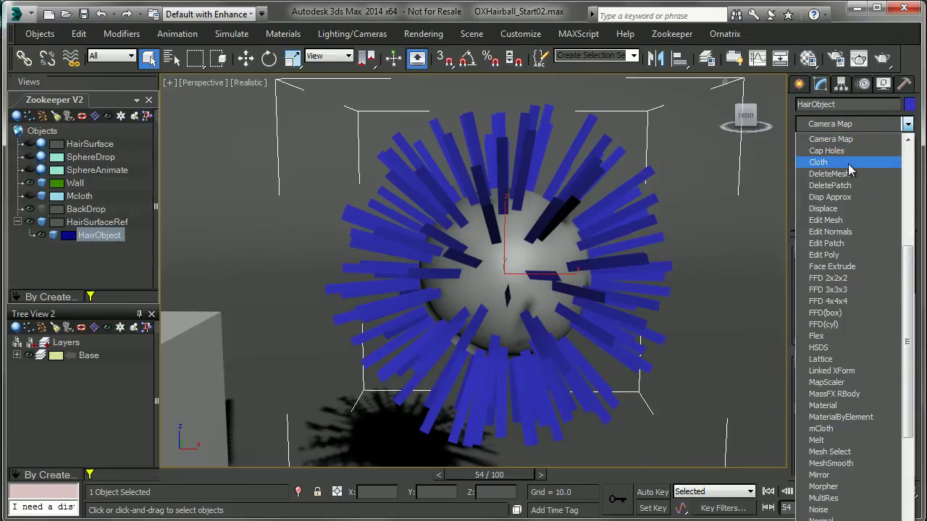
click(818, 163)
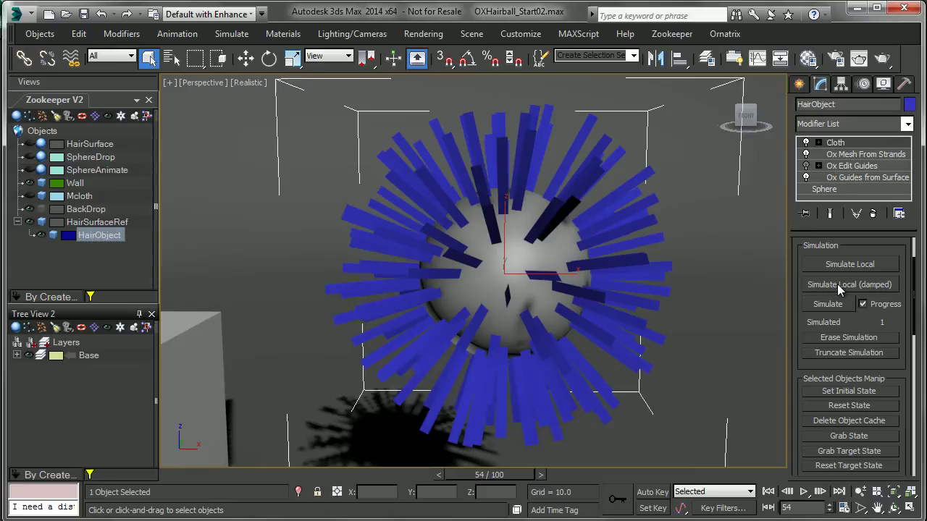
scroll(863, 309, up, 2)
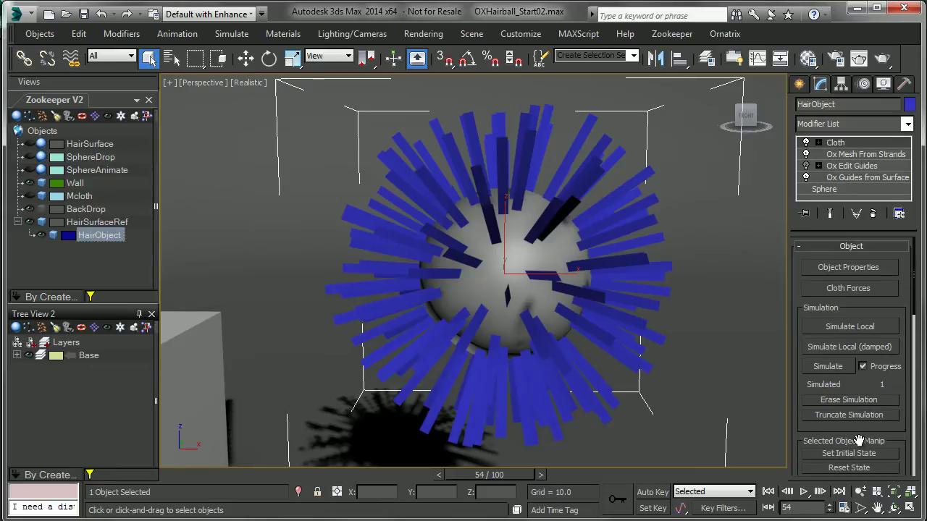
- In Cloth Object Properties, make HairObject a cloth, trying the Default and Heavy Leather presets
click(832, 265)
click(321, 66)
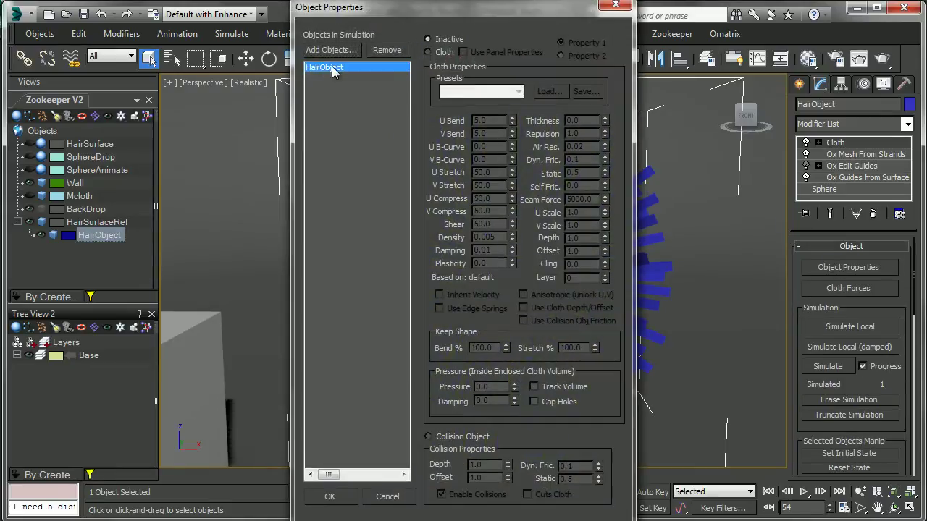
click(444, 437)
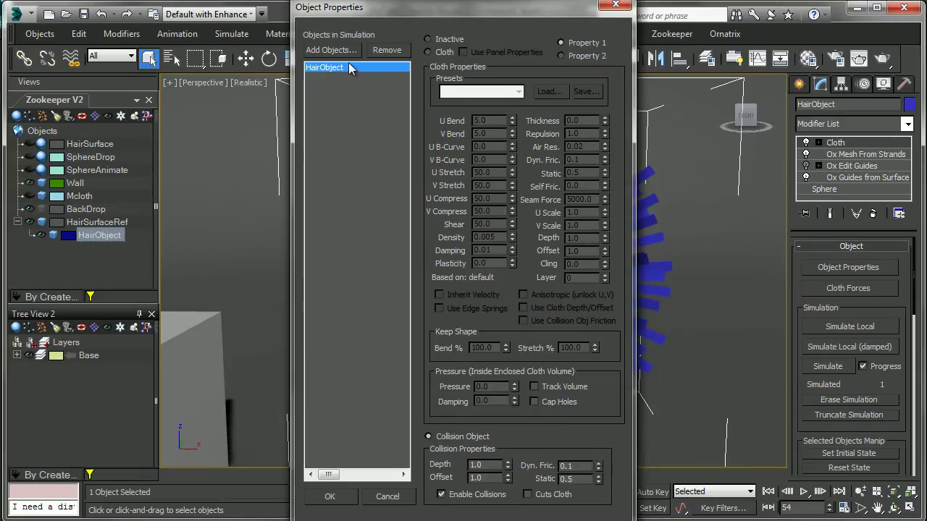
click(447, 53)
click(470, 93)
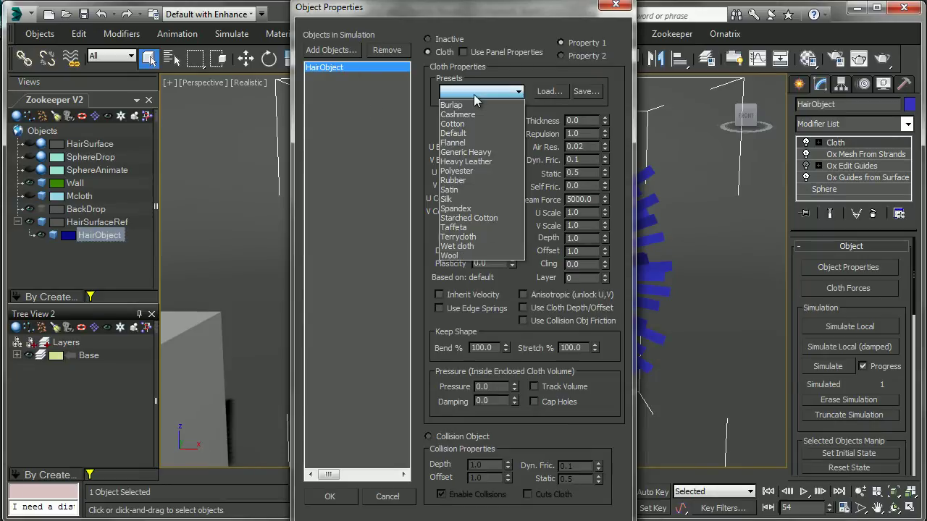
click(478, 134)
click(478, 92)
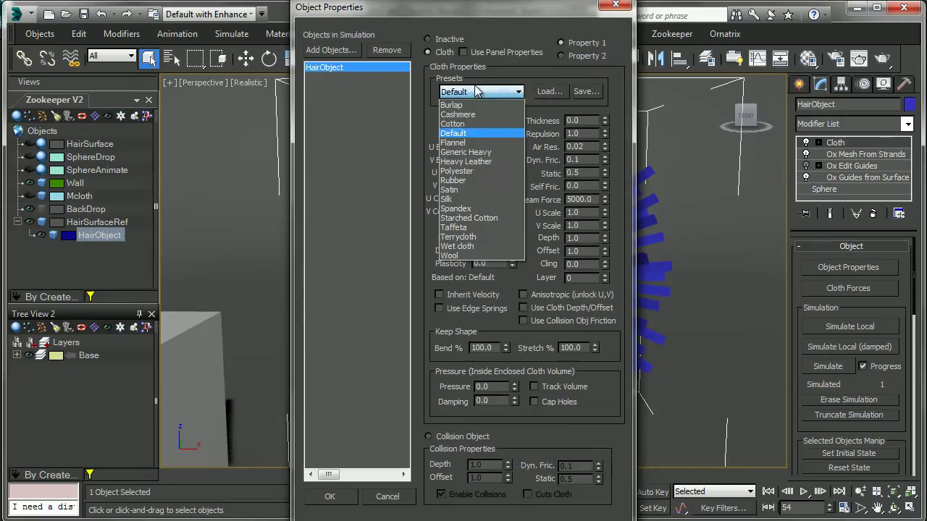
click(485, 161)
- Add HairSurfaceRef to the cloth simulation as a collision object and confirm
click(331, 50)
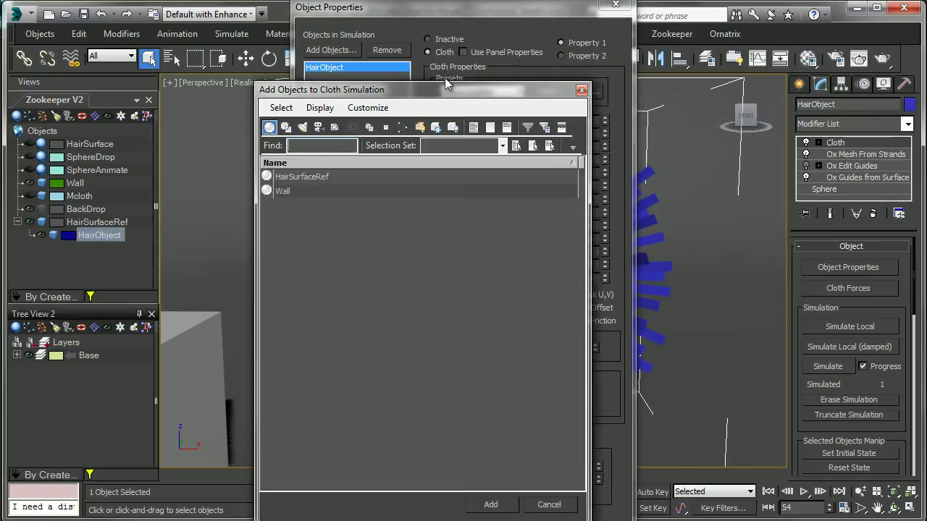
click(316, 178)
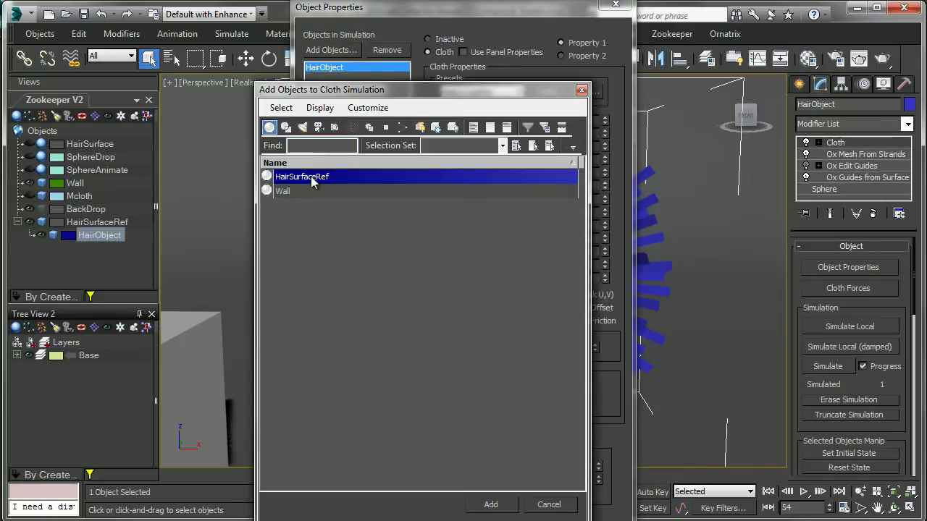
double_click(313, 178)
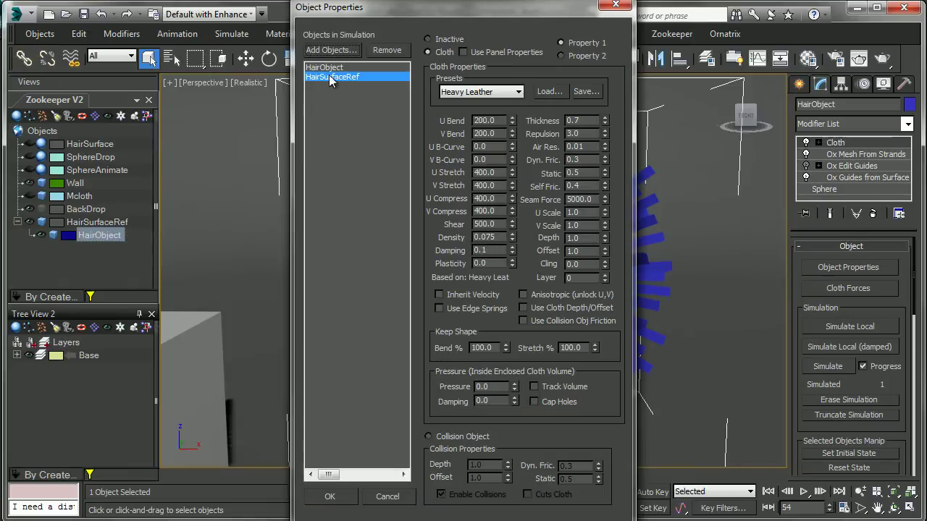
click(428, 436)
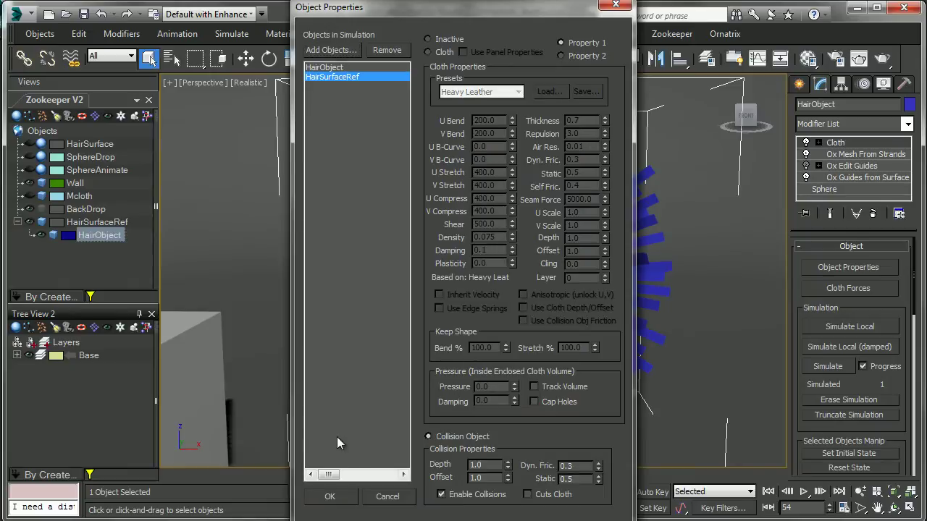
click(332, 497)
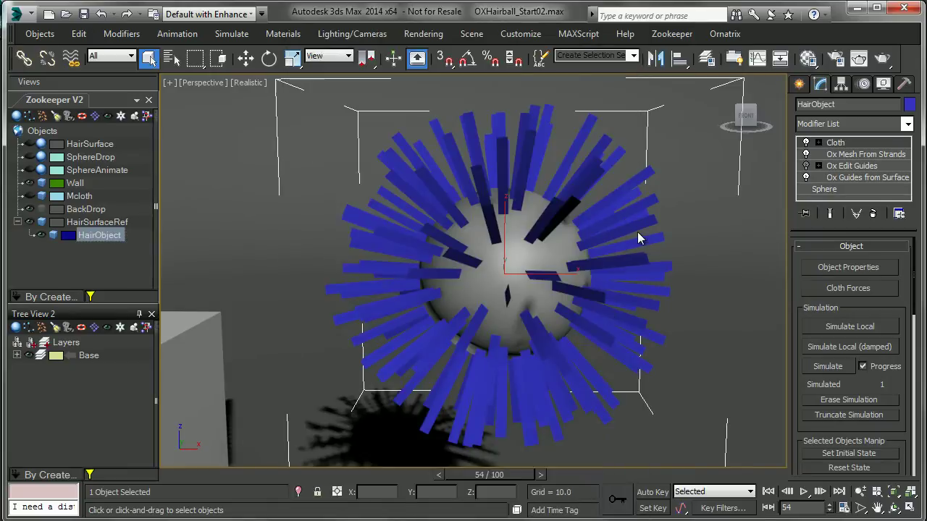
- Set HairSurfaceRef as collision and HairObject as cloth with the Generic Heavy preset
click(834, 268)
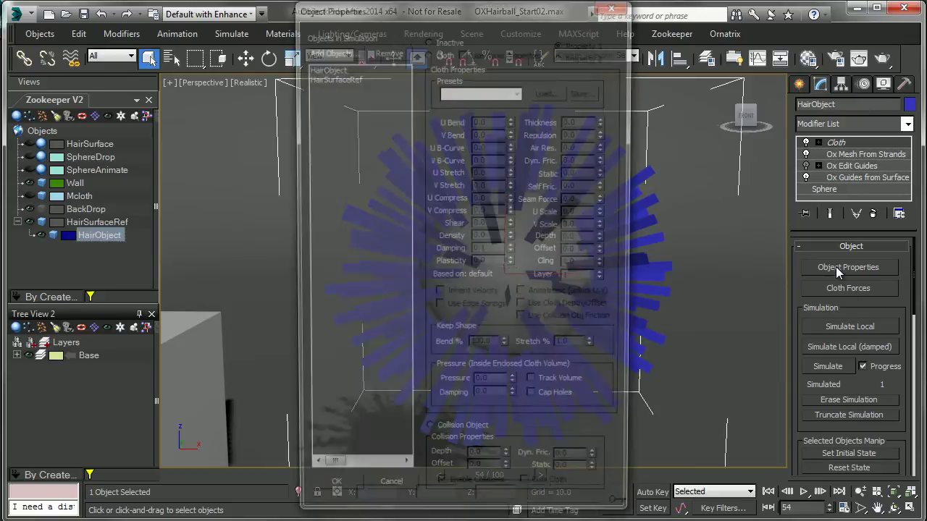
click(323, 69)
click(343, 77)
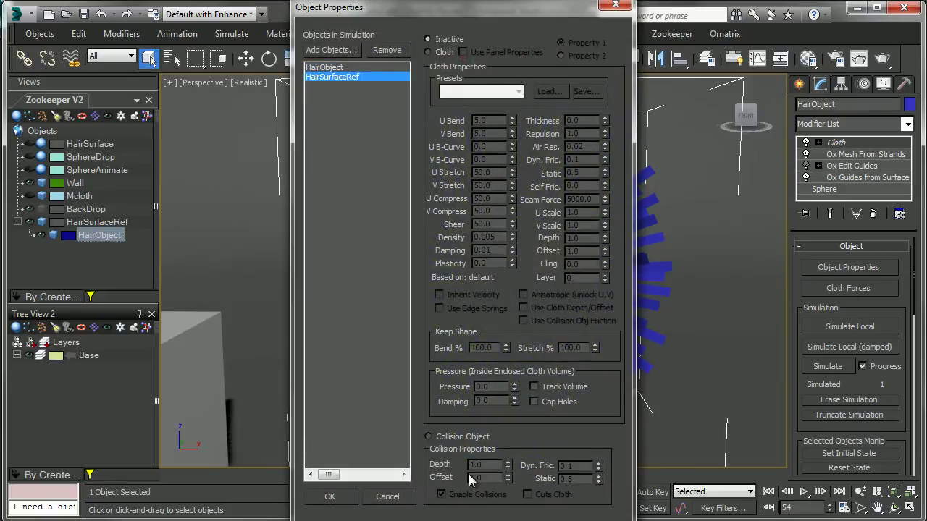
click(428, 437)
click(324, 67)
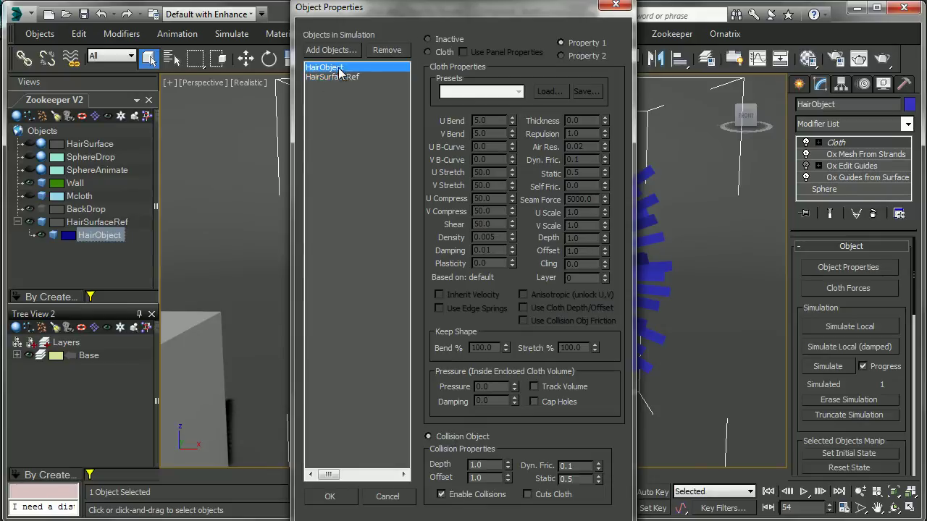
click(442, 52)
click(472, 91)
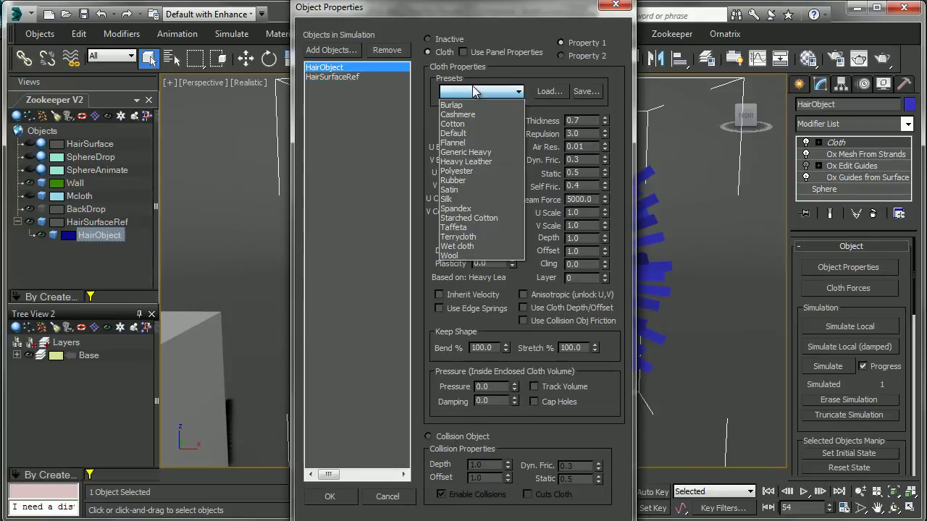
click(479, 153)
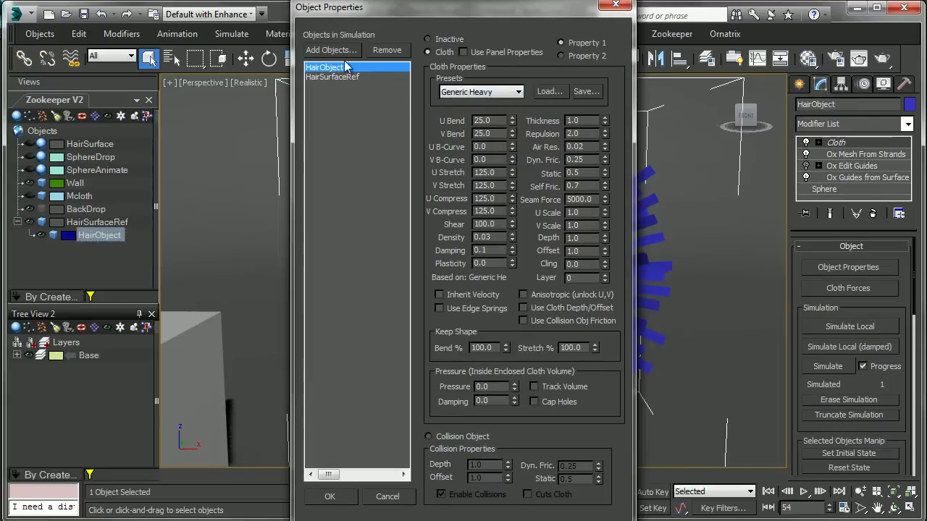
click(328, 497)
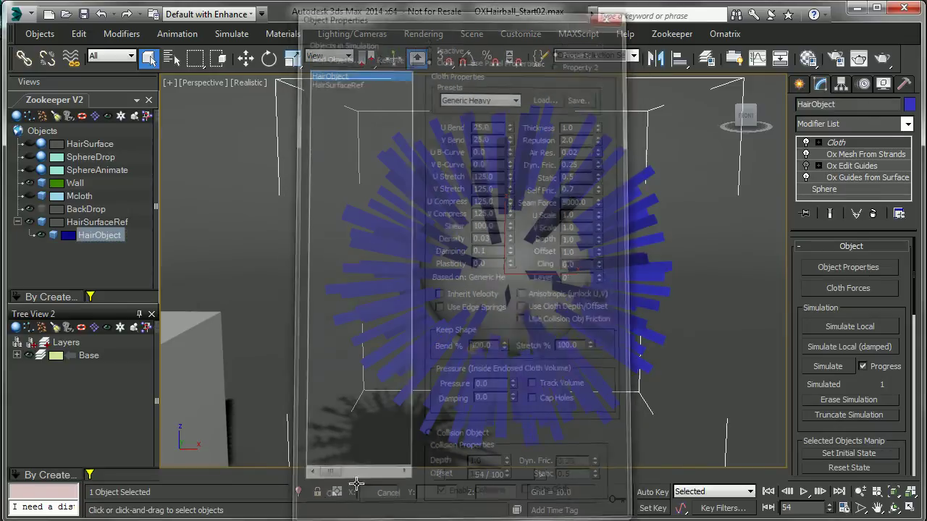
- Run a test local cloth simulation, stop it, and reset the state
click(851, 327)
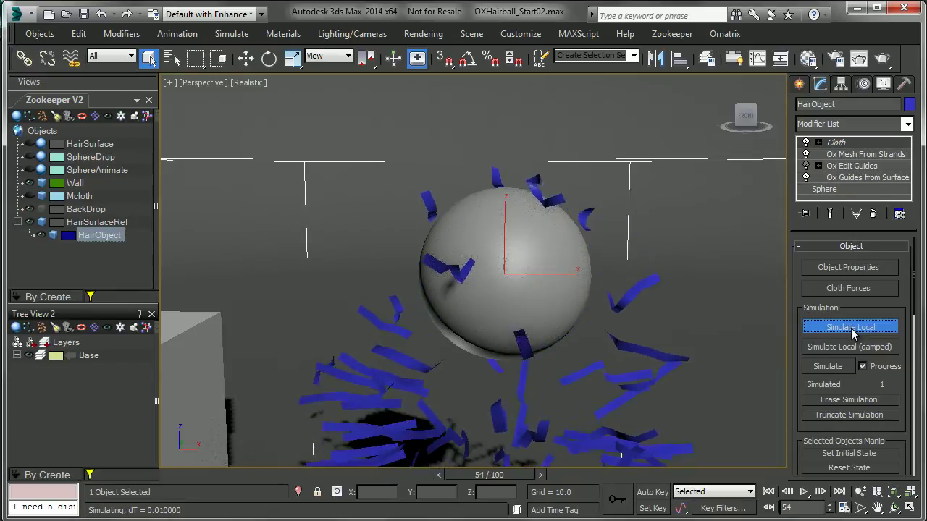
click(852, 327)
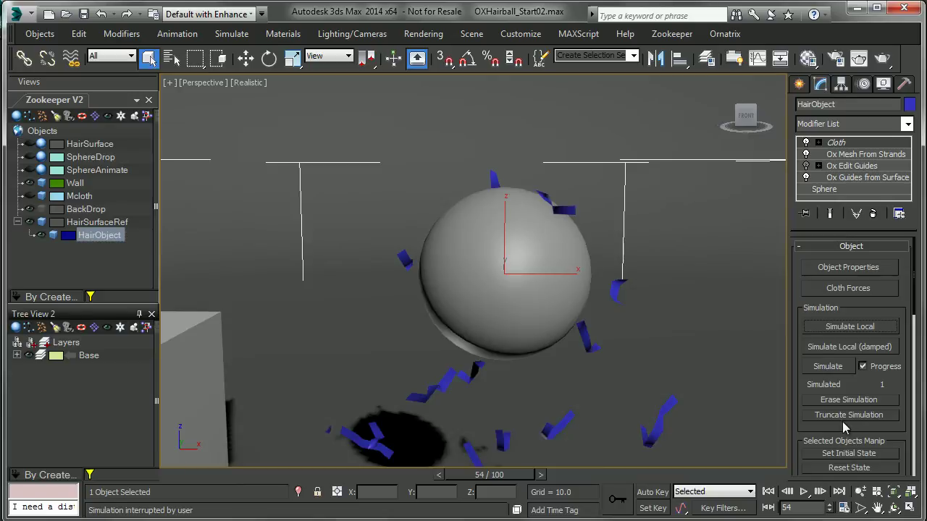
scroll(869, 384, down, 3)
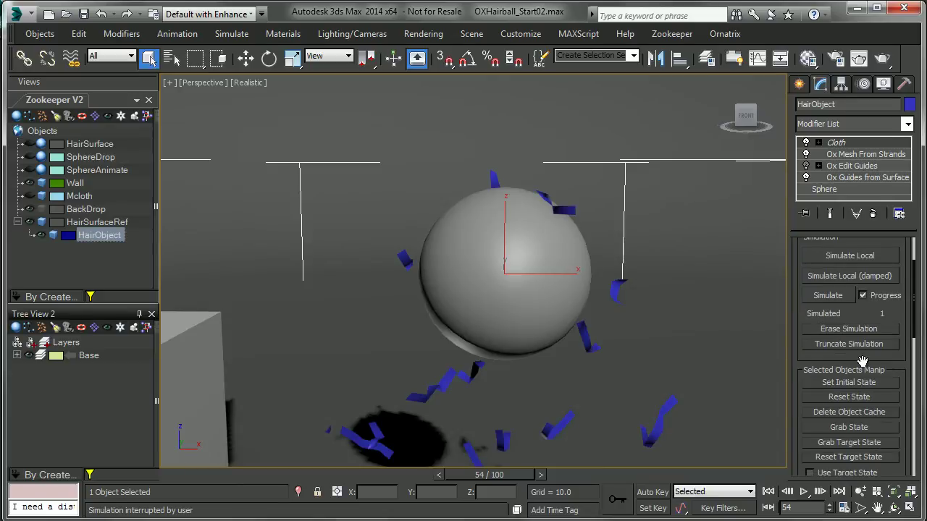
click(854, 399)
- Enter the Cloth modifier's Group sub-object level
scroll(862, 239, up, 3)
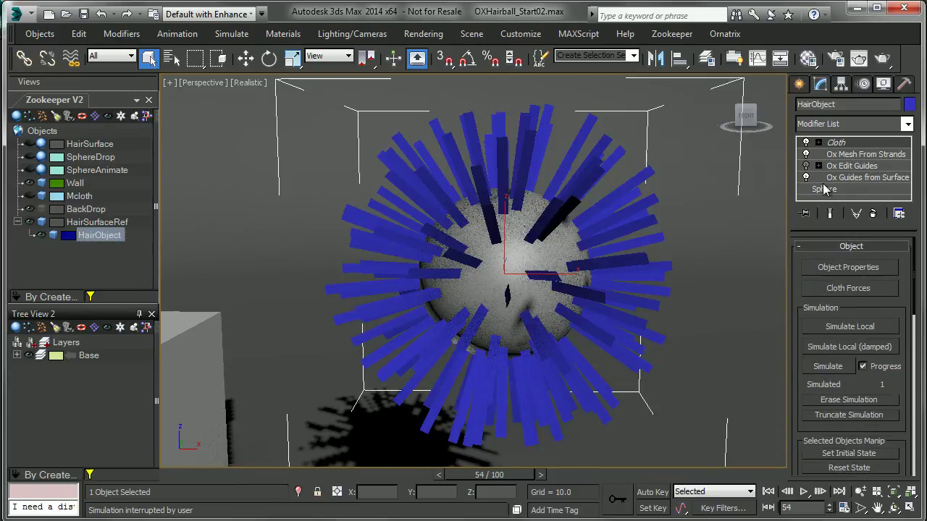
click(843, 142)
click(819, 143)
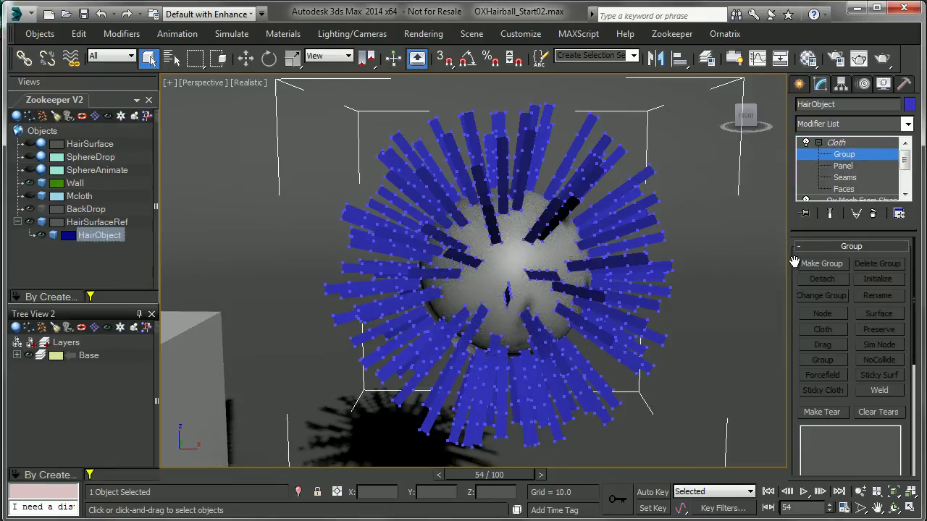
- Collapse the Cloth modifier and show Ox Mesh From Strands' Mesh Generation settings
drag(794, 265, 793, 353)
click(819, 142)
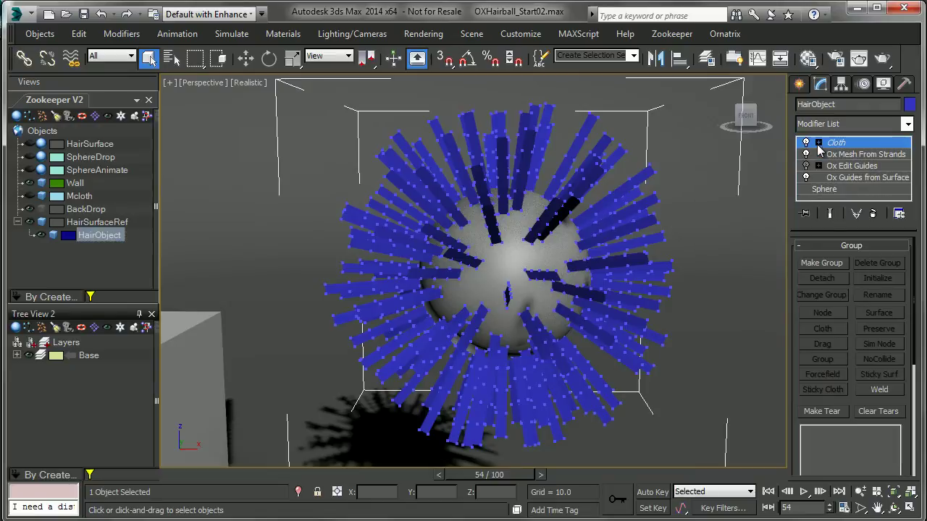
click(861, 155)
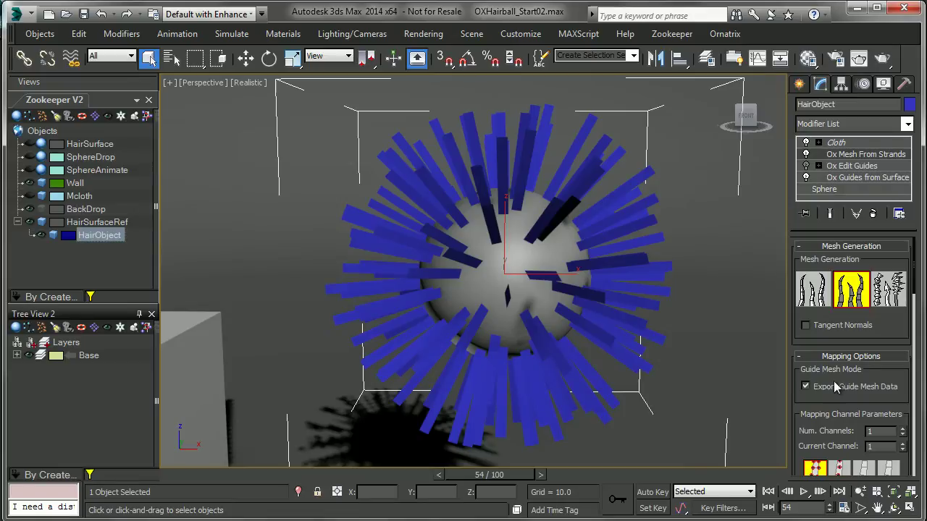
- At the Cloth Group level, get the stack selection of 300 strand-root vertices
click(836, 143)
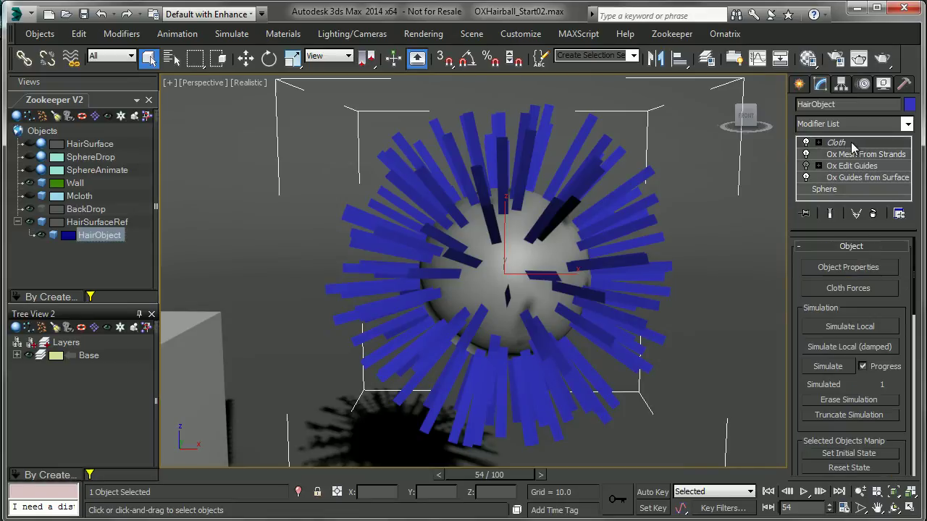
click(852, 144)
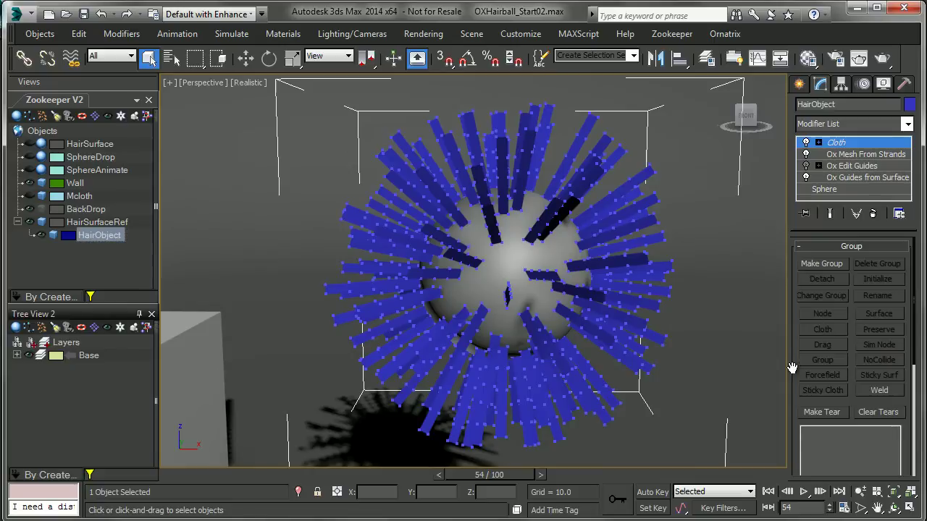
scroll(792, 369, down, 5)
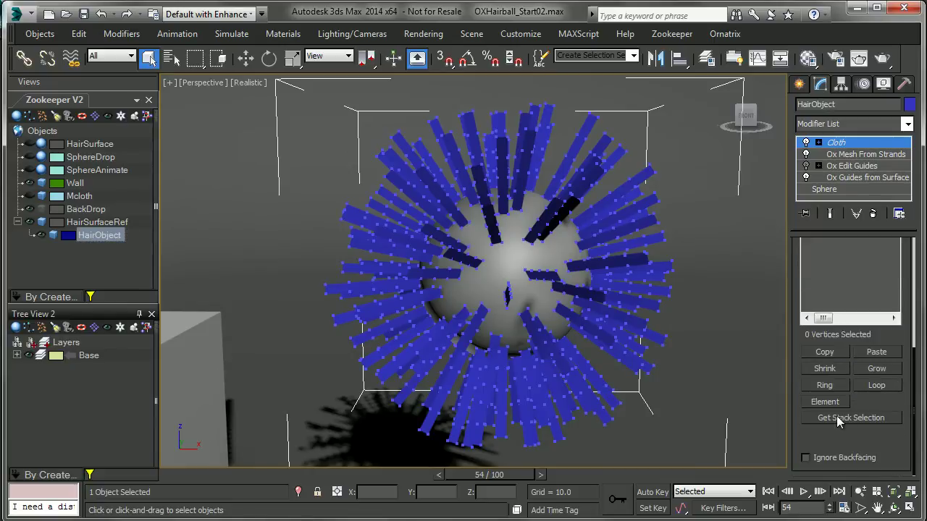
click(855, 420)
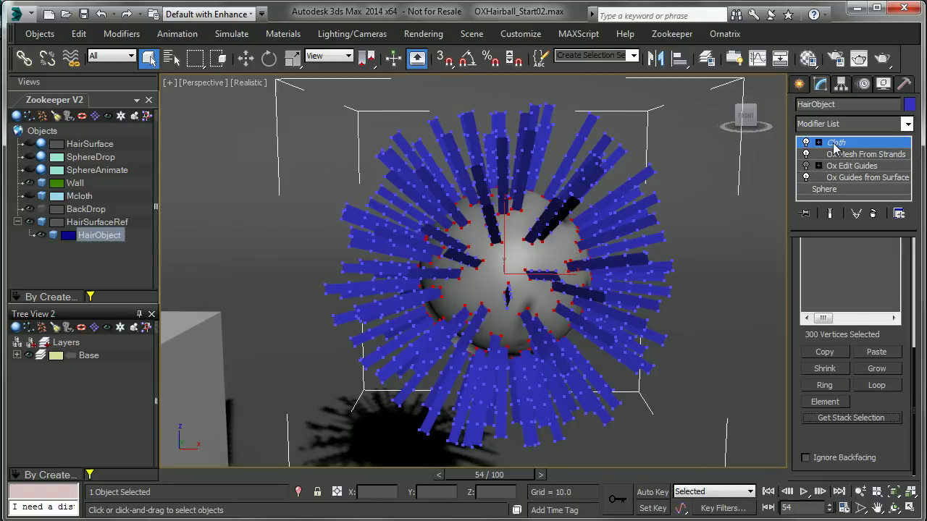
scroll(802, 248, down, 5)
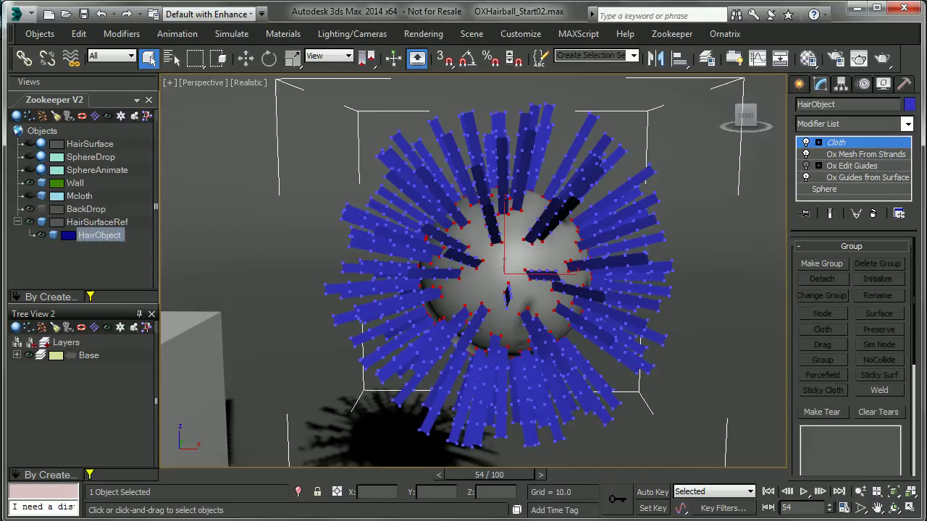
- Make a vertex group named 'Pin' and pin it to the HairSurface sphere
click(831, 265)
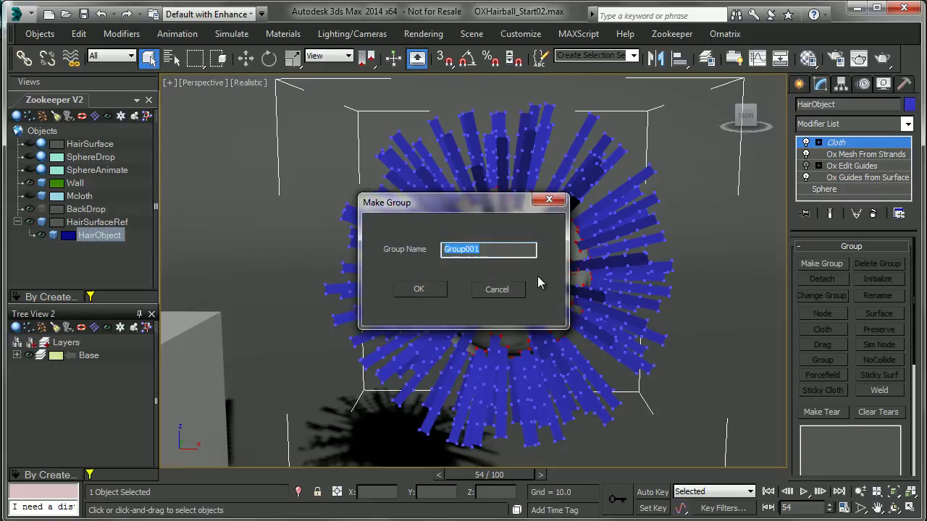
text(Pin)
key(Return)
drag(797, 429, 795, 359)
click(878, 243)
click(521, 260)
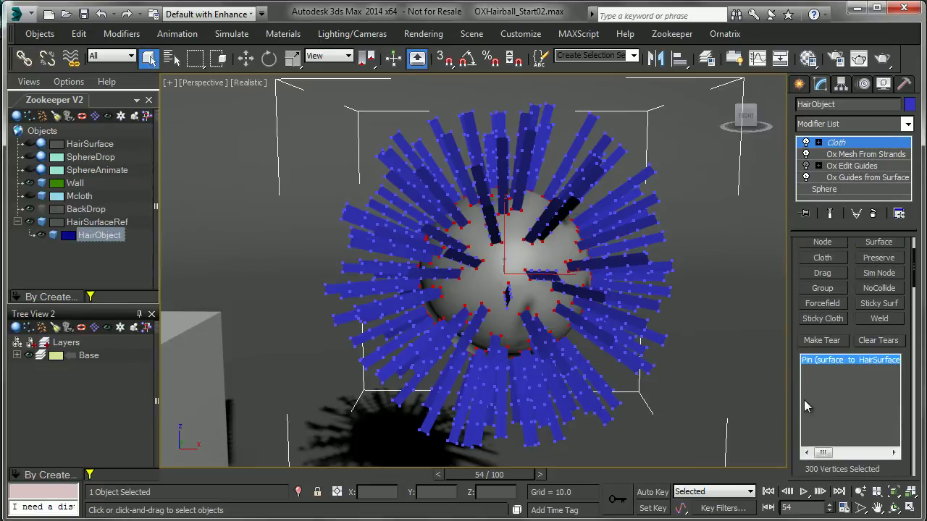
- Review the group parameters and return the Cloth modifier to object level
drag(797, 403, 873, 280)
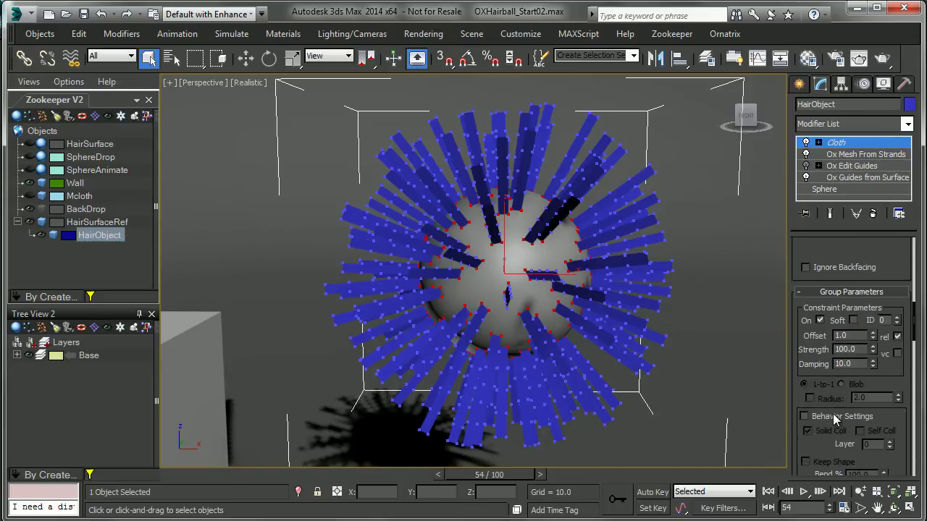
scroll(819, 433, down, 10)
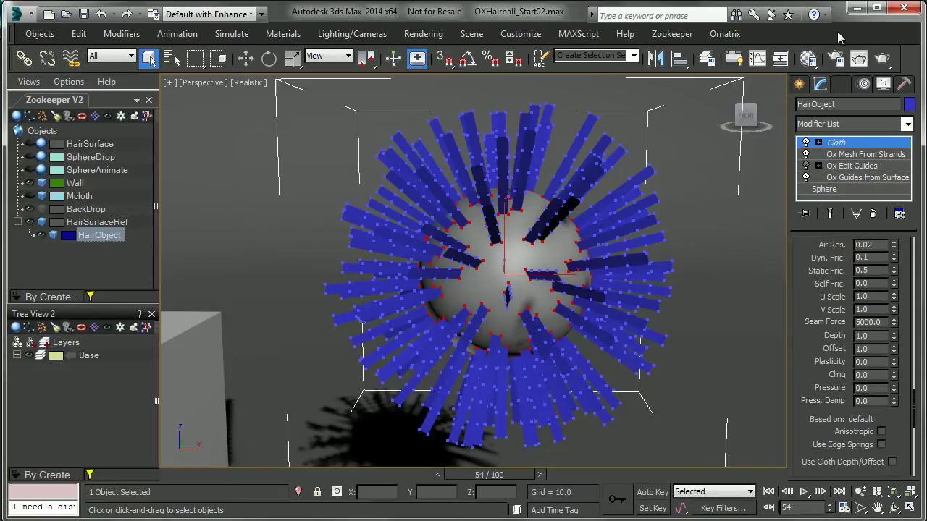
scroll(819, 366, down, 3)
scroll(819, 366, up, 2)
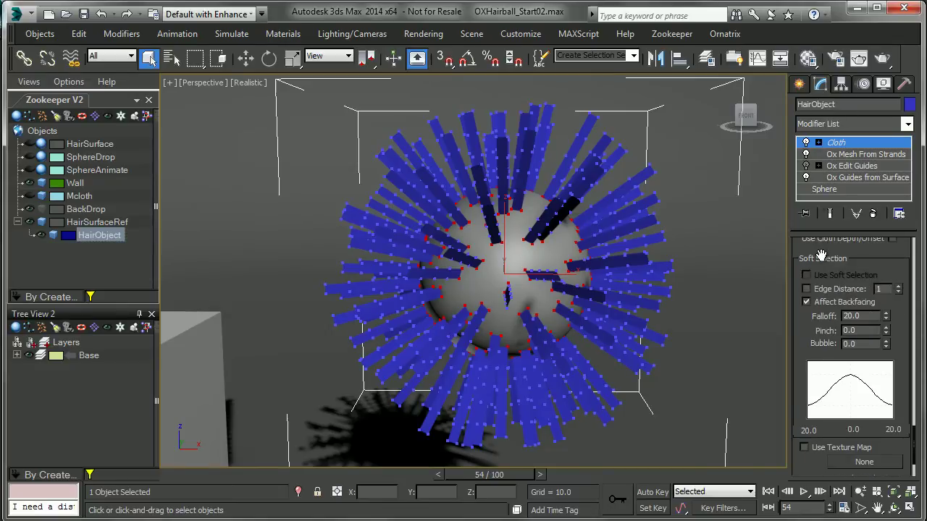
scroll(819, 366, up, 8)
scroll(829, 326, up, 6)
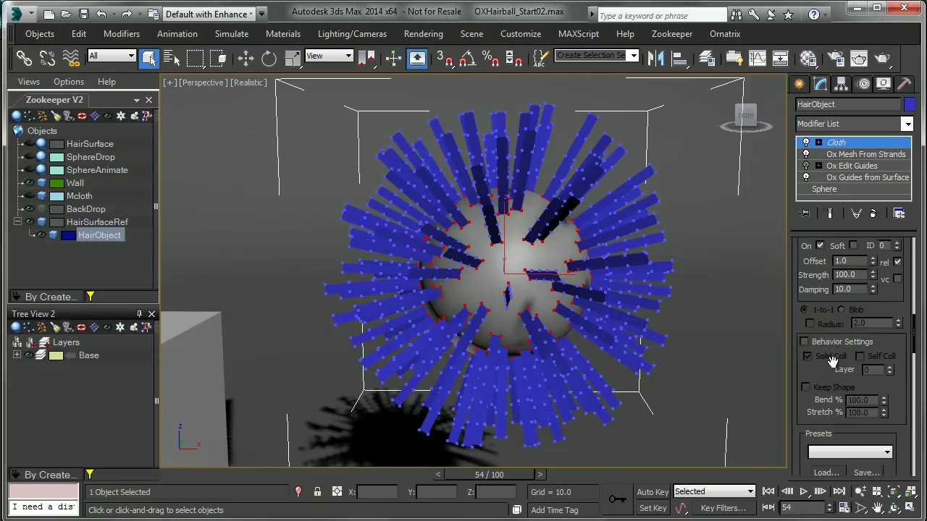
drag(815, 276, 795, 471)
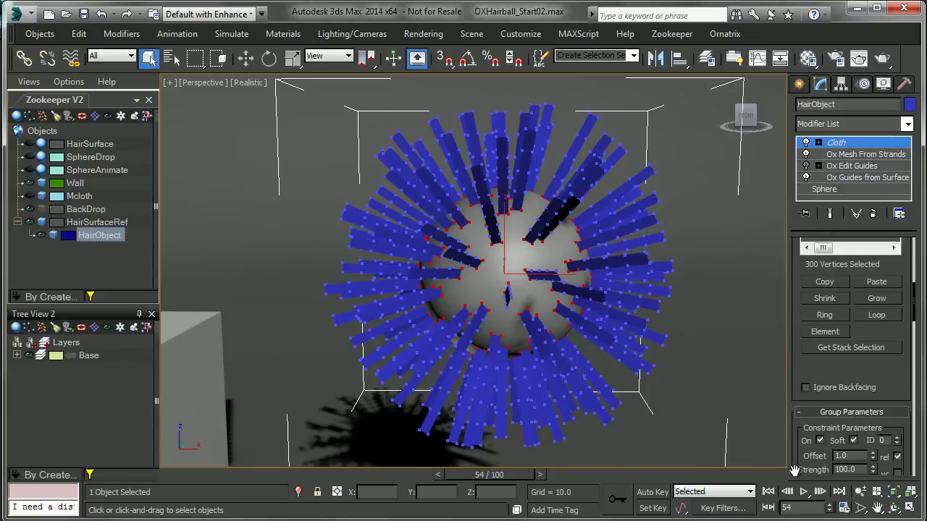
click(819, 143)
click(819, 143)
click(841, 144)
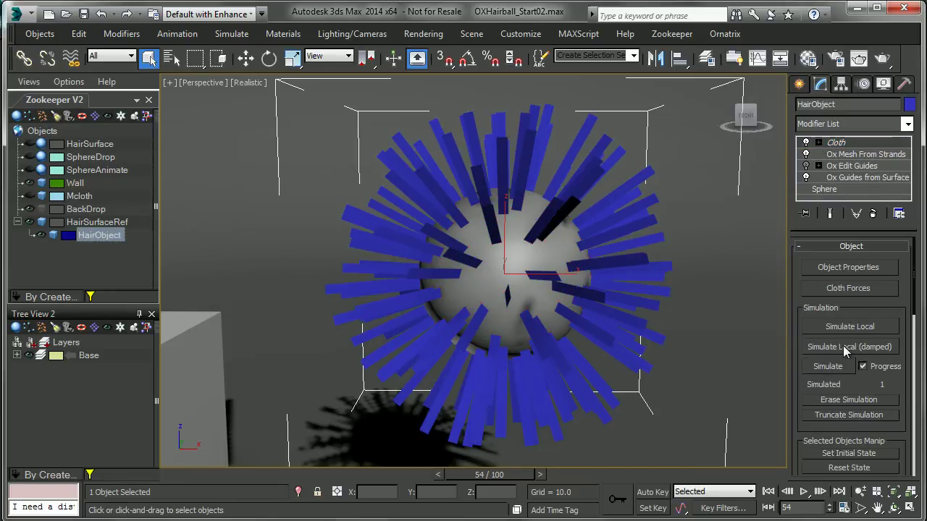
- Run a local cloth simulation until the strips droop, then stop it with Esc
click(843, 327)
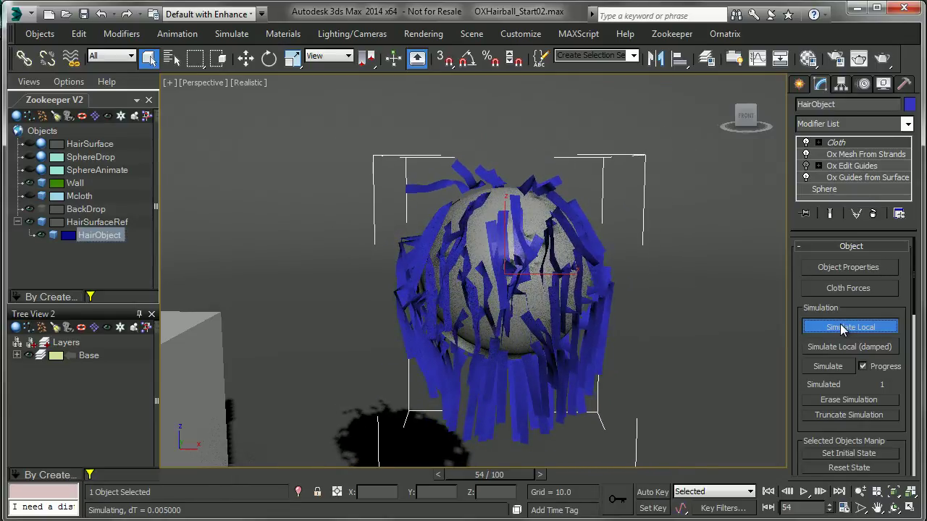
key(Escape)
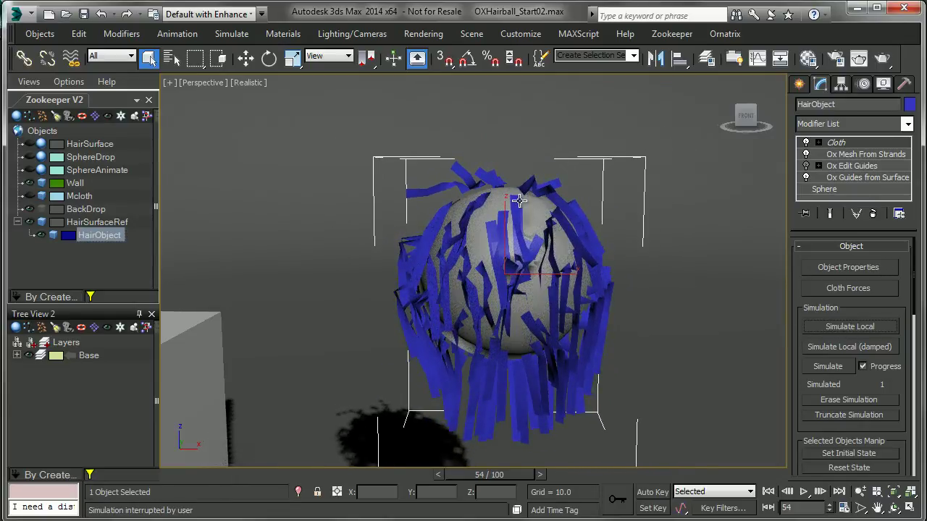
- At the Cloth group level, delete the existing surface Pin group
click(839, 143)
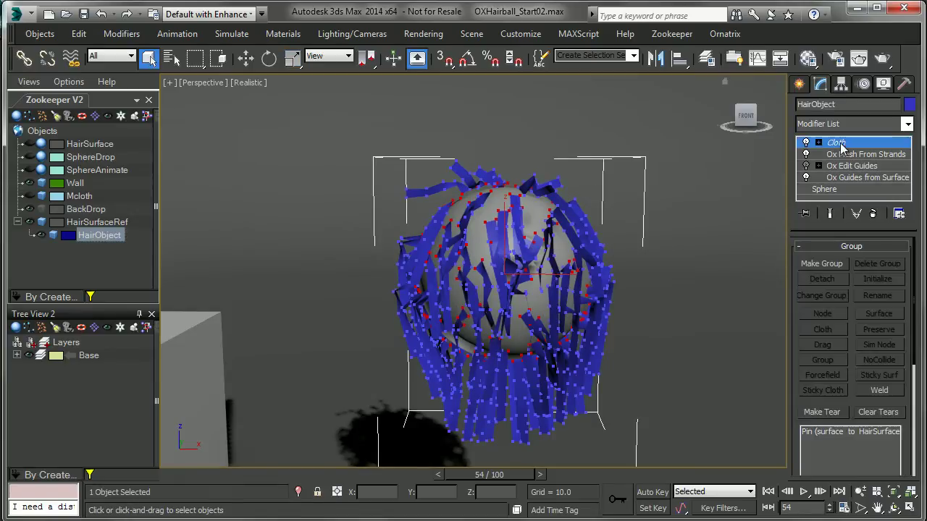
scroll(861, 342, down, 3)
click(861, 343)
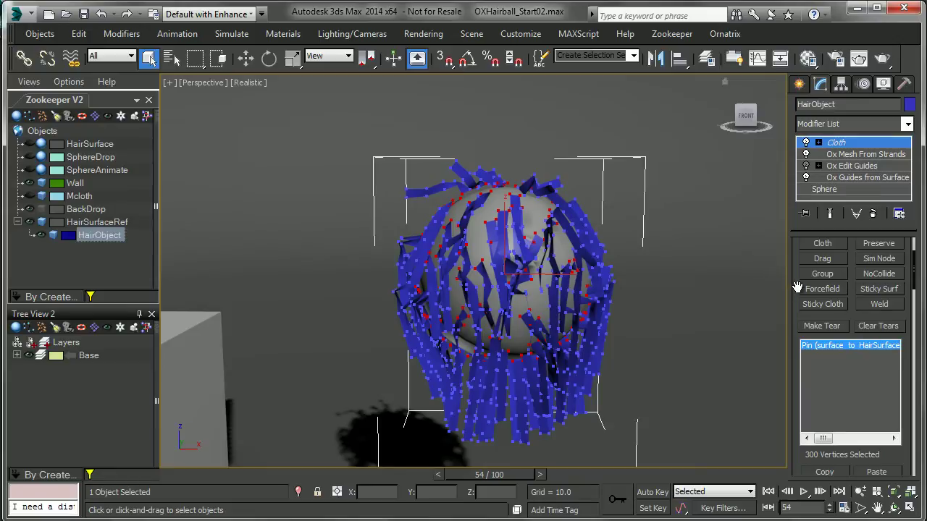
scroll(833, 391, up, 3)
click(898, 265)
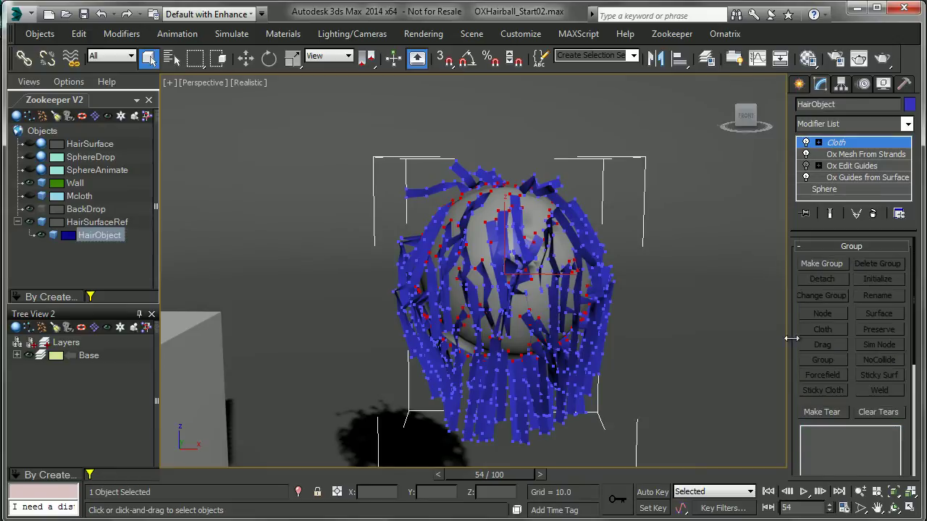
- Make a new vertex group named 'pin'
click(810, 262)
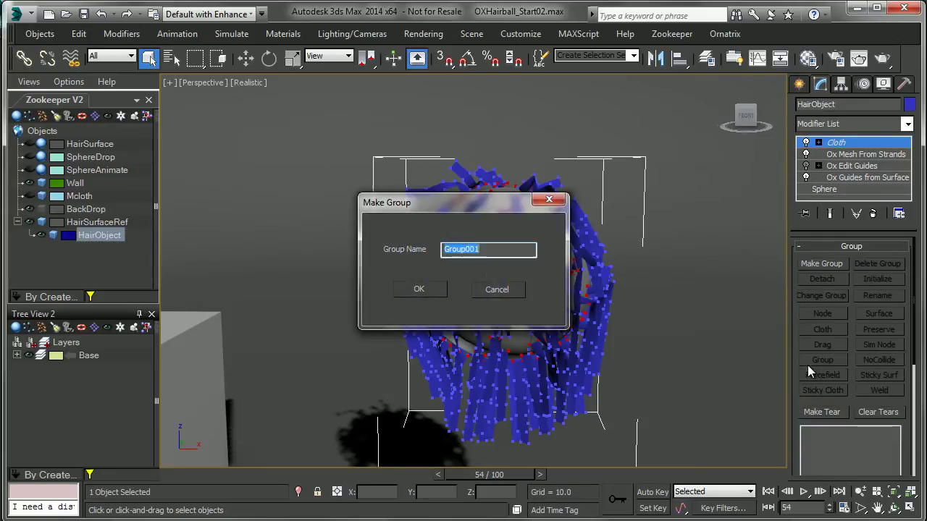
text(pin)
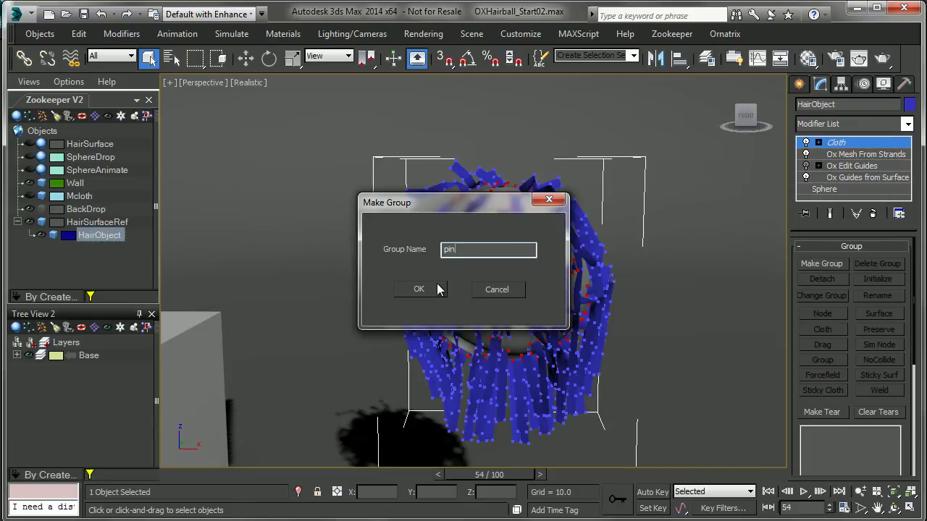
click(437, 289)
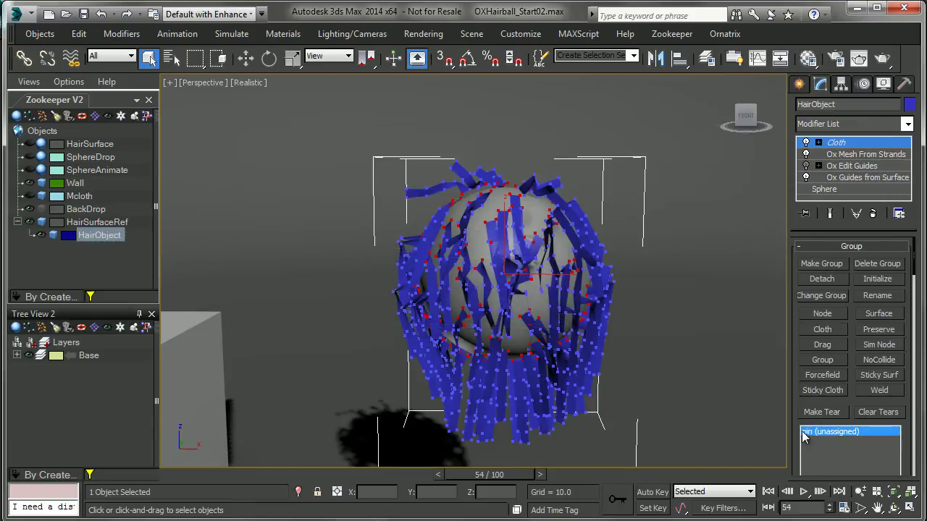
- Enable Use Soft Selection with Edge Distance 11 and Falloff 10.6
scroll(797, 434, down, 10)
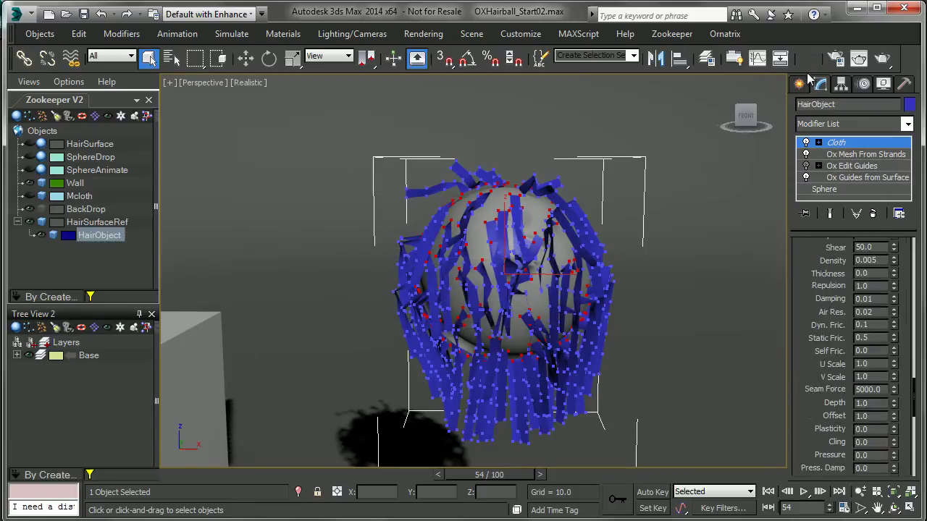
scroll(805, 355, up, 5)
scroll(817, 354, down, 9)
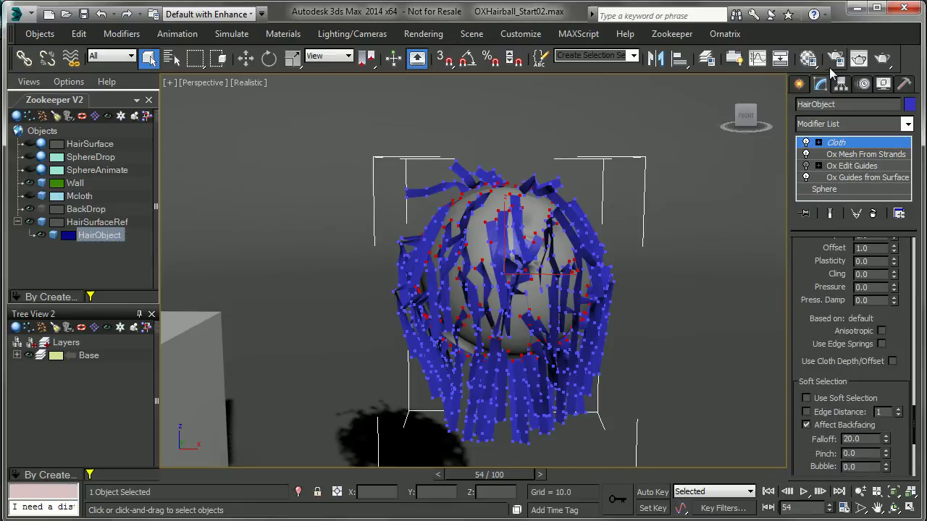
click(833, 399)
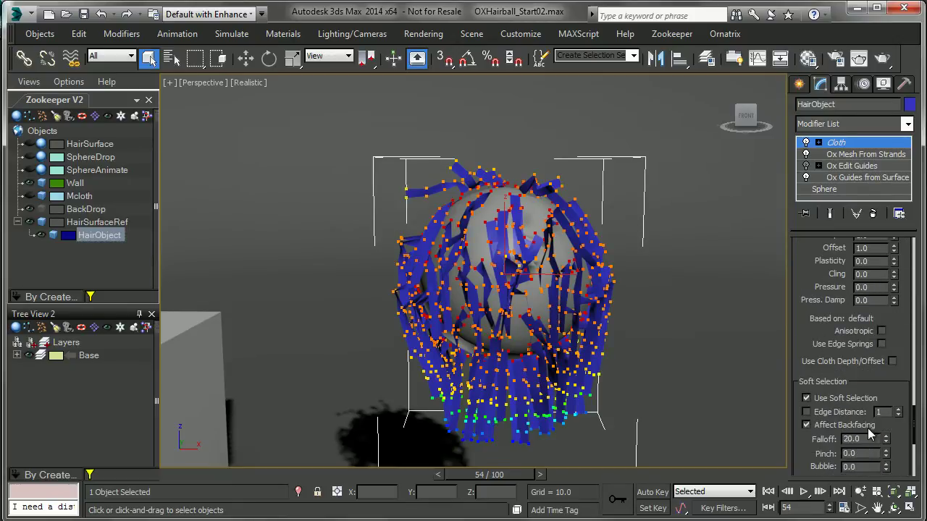
drag(898, 412, 903, 363)
click(844, 413)
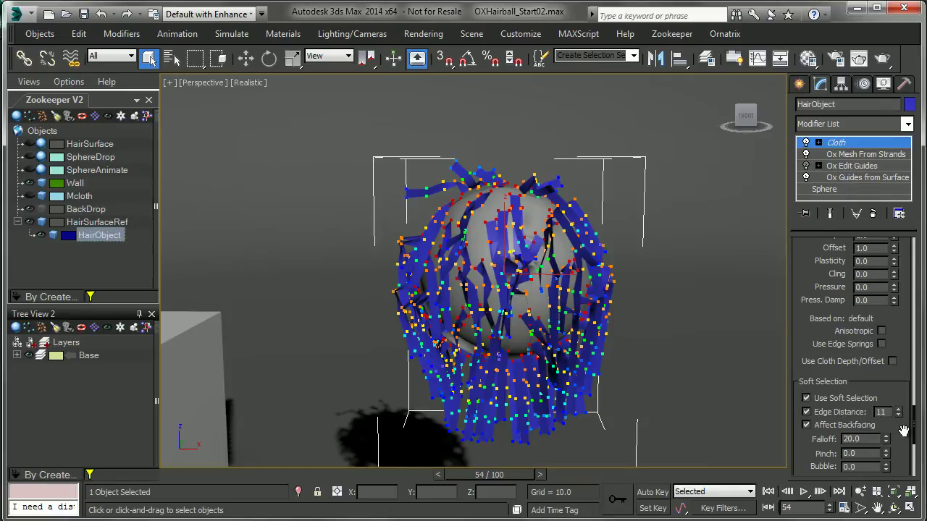
drag(886, 443, 895, 485)
drag(896, 453, 896, 429)
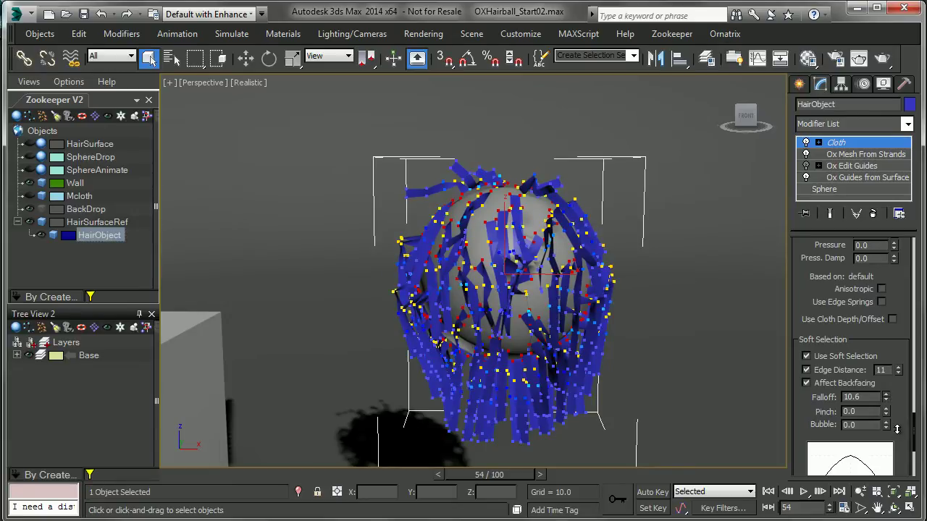
- Set the pin group to Preserve and return Cloth to object level
scroll(822, 290, down, 3)
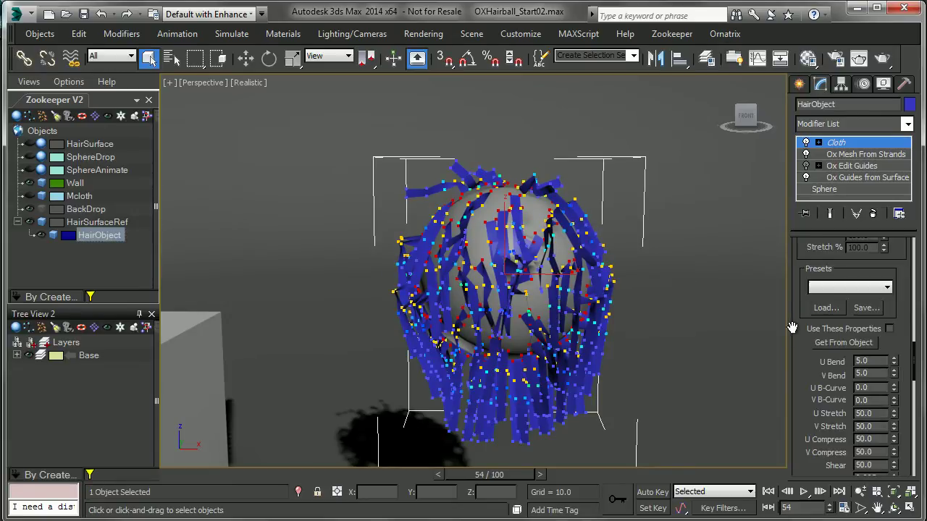
scroll(795, 331, down, 3)
scroll(795, 268, down, 5)
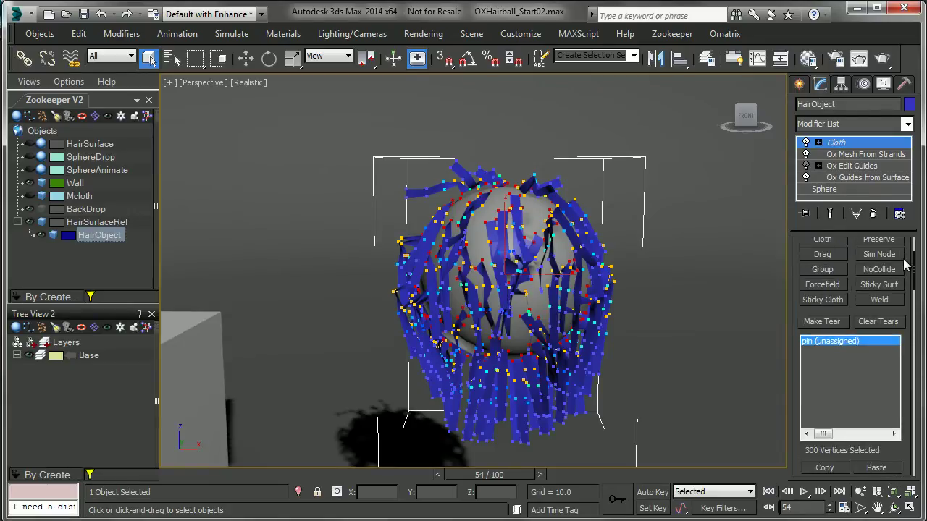
scroll(908, 261, up, 3)
click(879, 300)
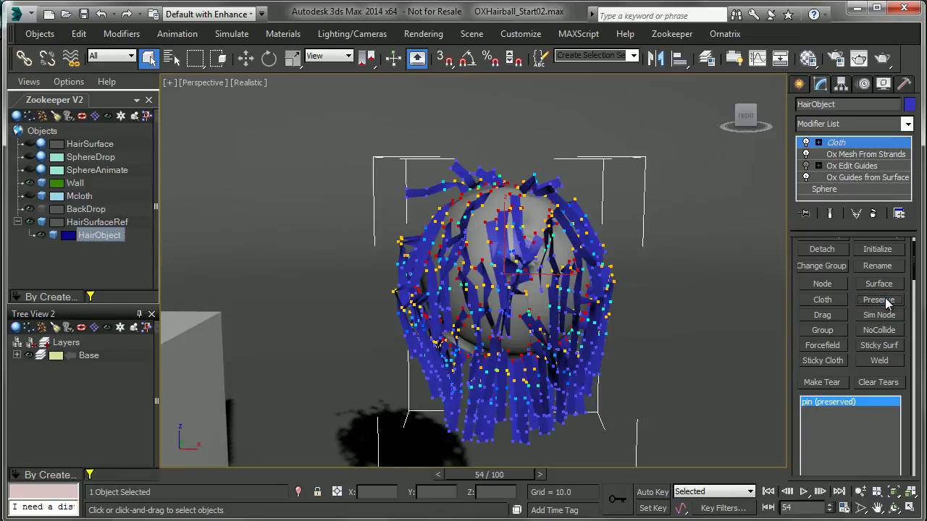
click(848, 144)
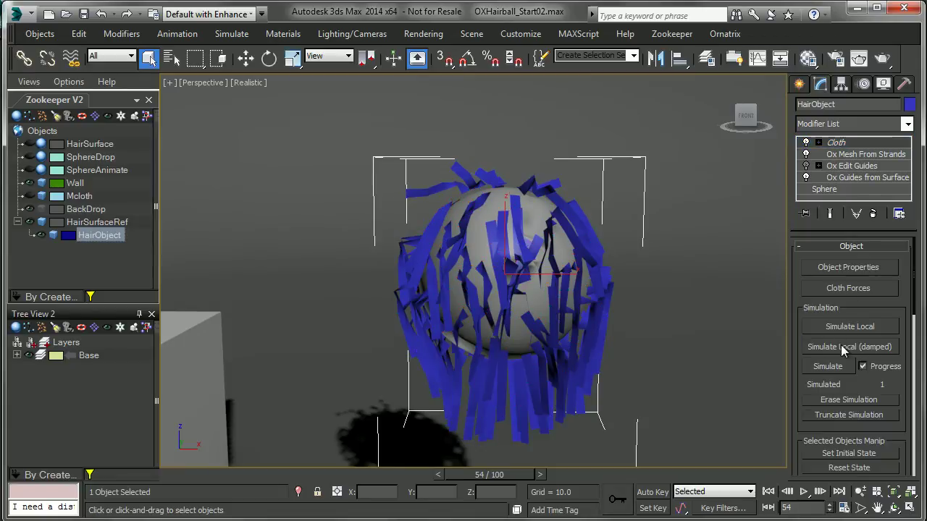
- Reset the hair strips and rerun Simulate Local, then stop it with Escape
click(862, 400)
scroll(892, 436, down, 2)
click(865, 281)
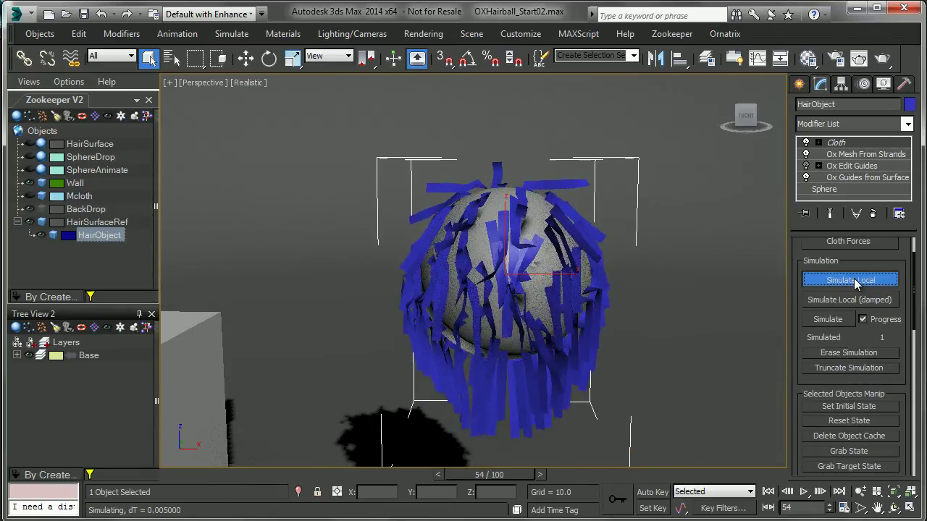
key(Escape)
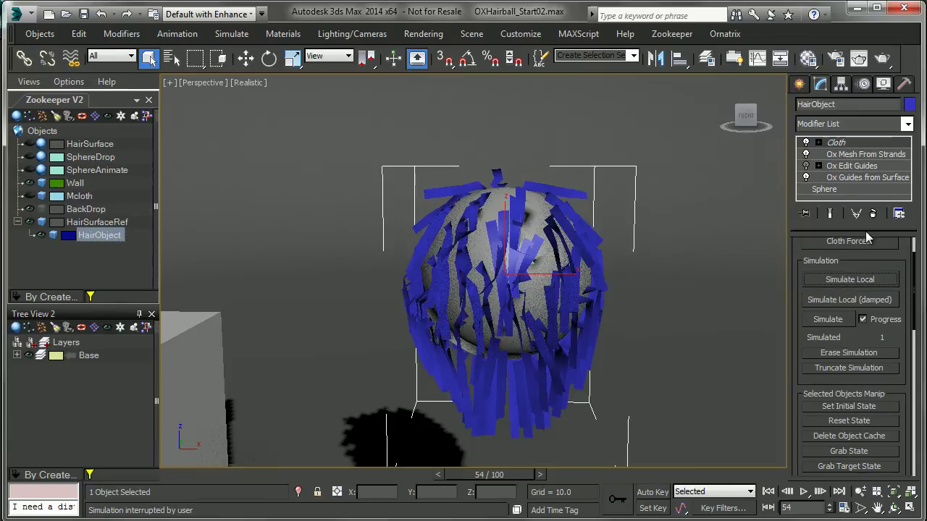
- Inspect the Cloth modifier's preserved pin group at group level, then return to object level
click(839, 143)
click(831, 388)
scroll(794, 400, down, 5)
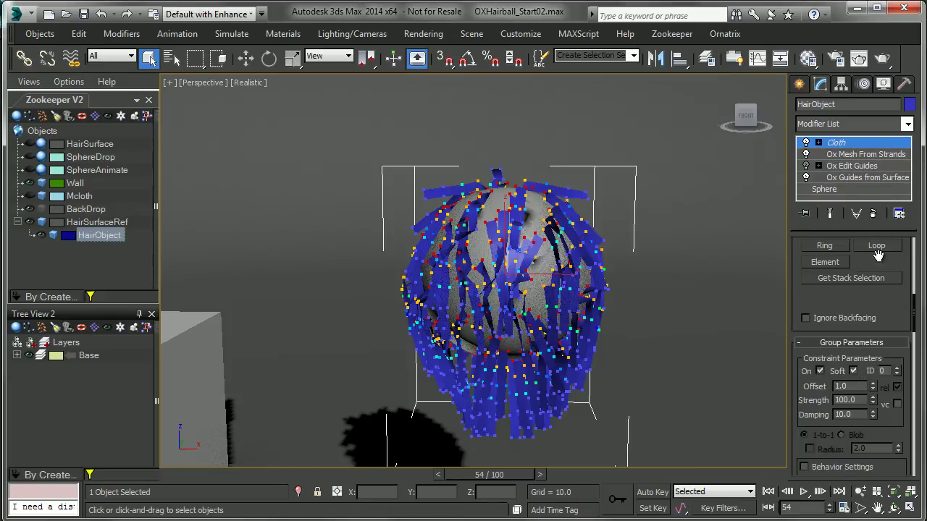
scroll(890, 309, up, 4)
click(856, 145)
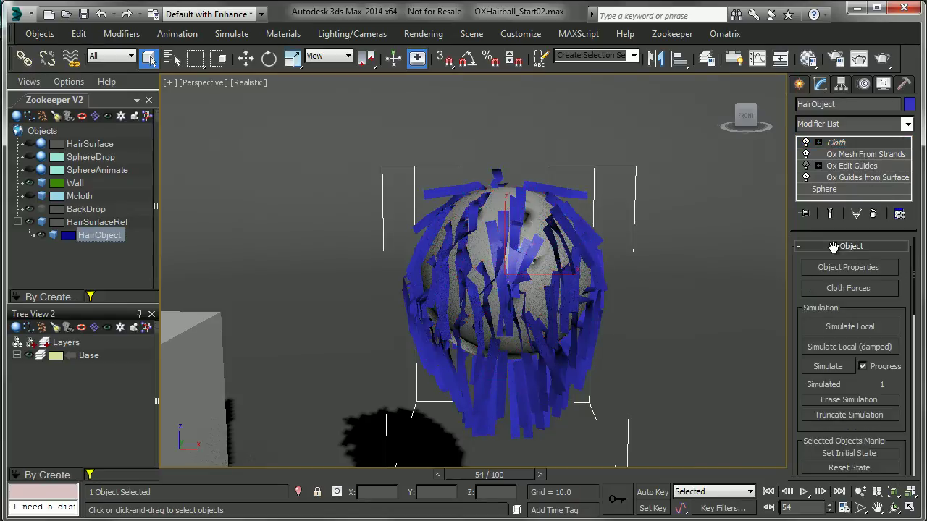
- Erase the simulation and rerun Simulate Local in short bursts until the strips drape at frame 54
click(858, 398)
click(843, 324)
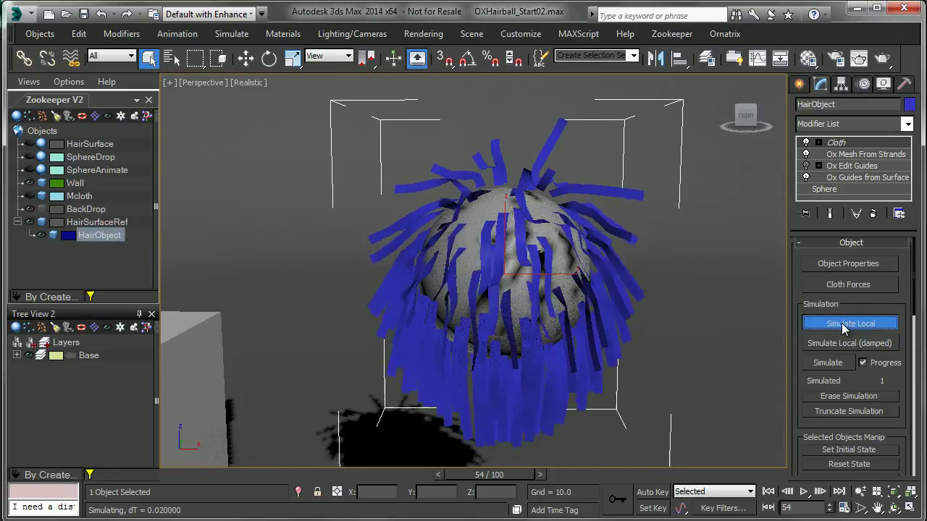
click(841, 325)
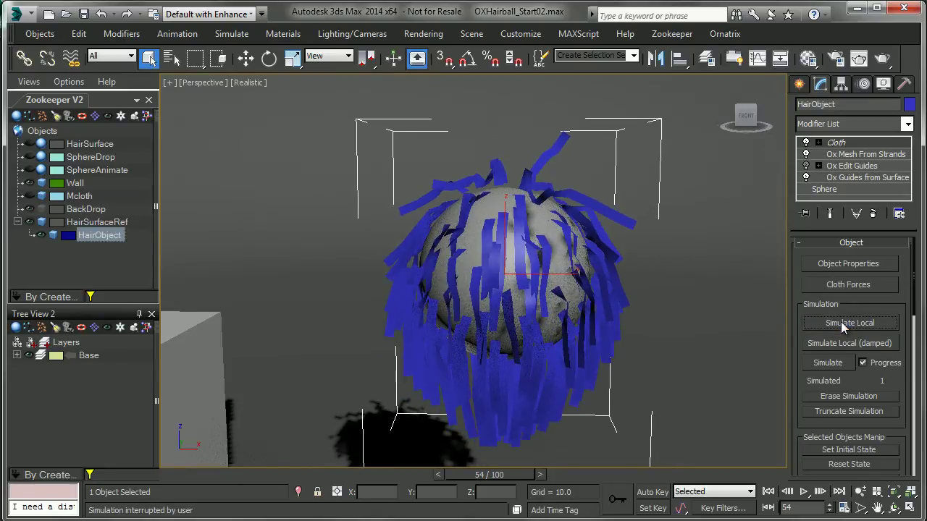
click(841, 323)
click(836, 320)
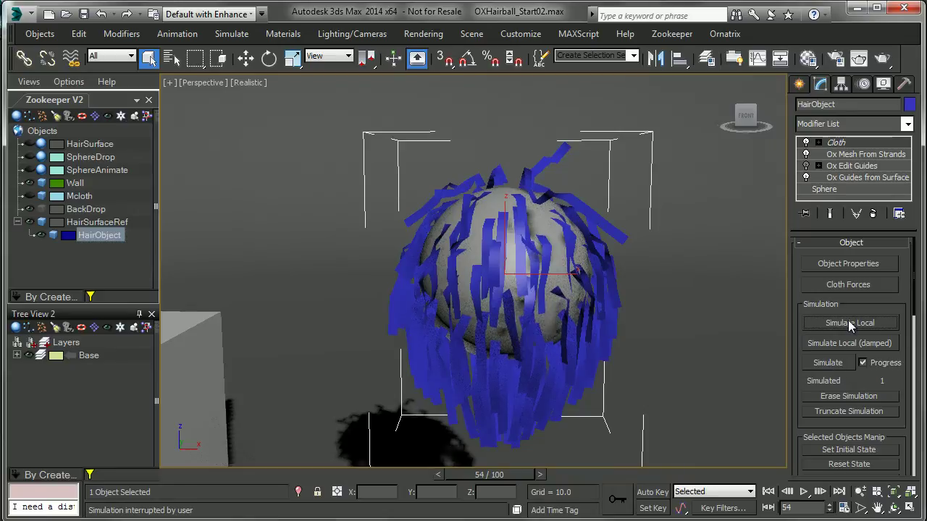
- Erase the cached cloth simulation and rerun it, cancelling around frame 56 with 57 frames cached
click(830, 362)
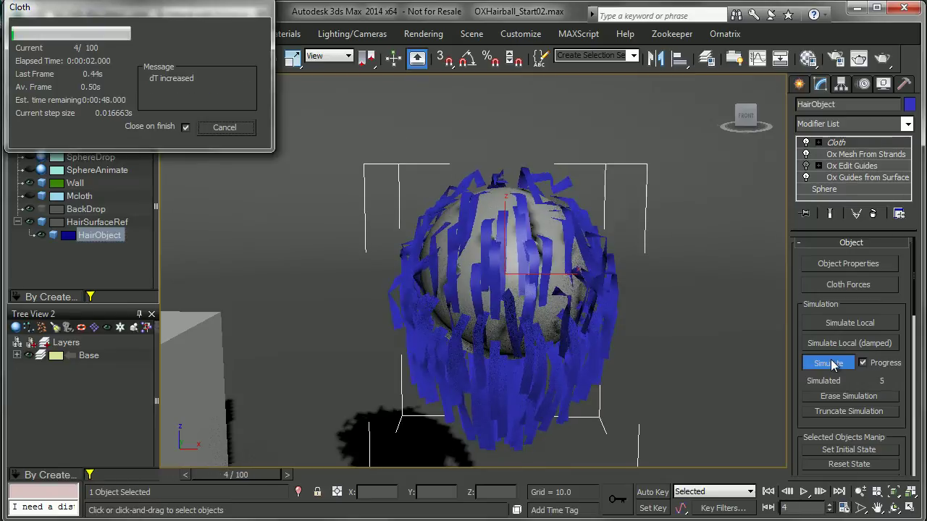
click(217, 127)
click(816, 395)
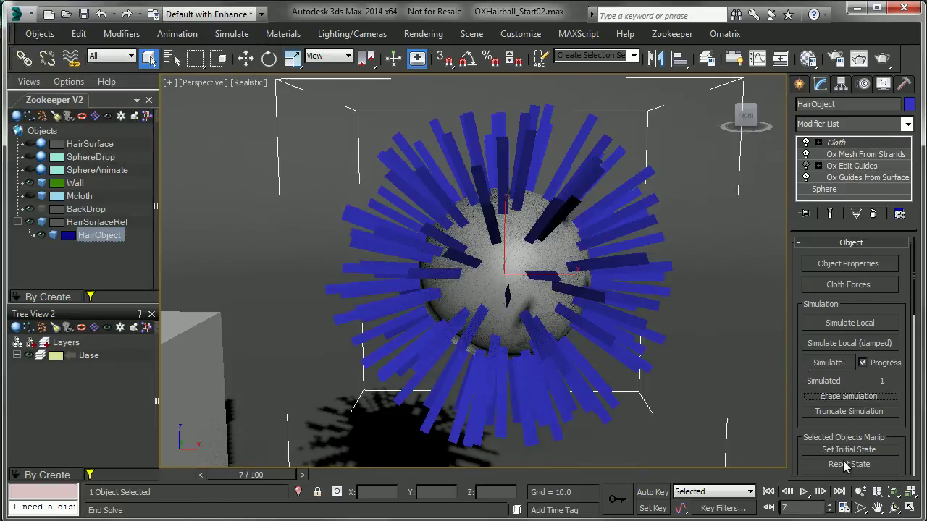
click(834, 359)
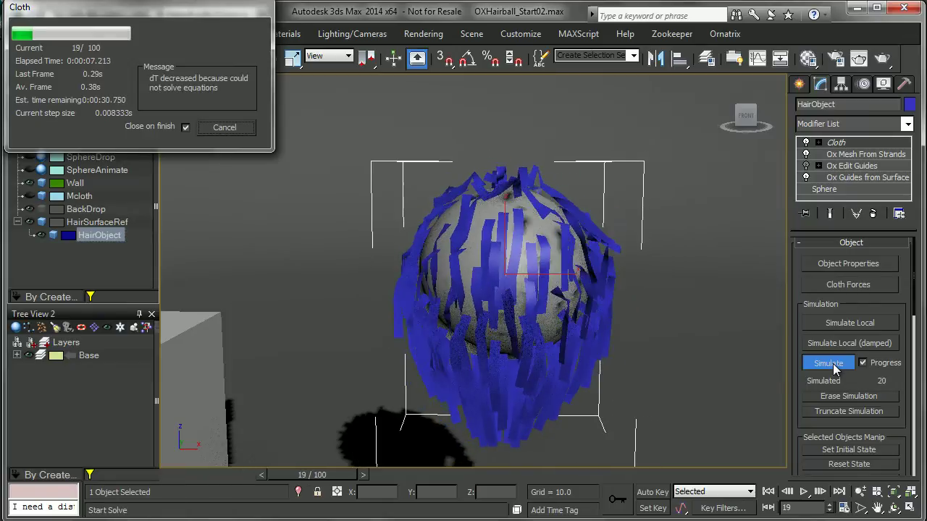
click(232, 127)
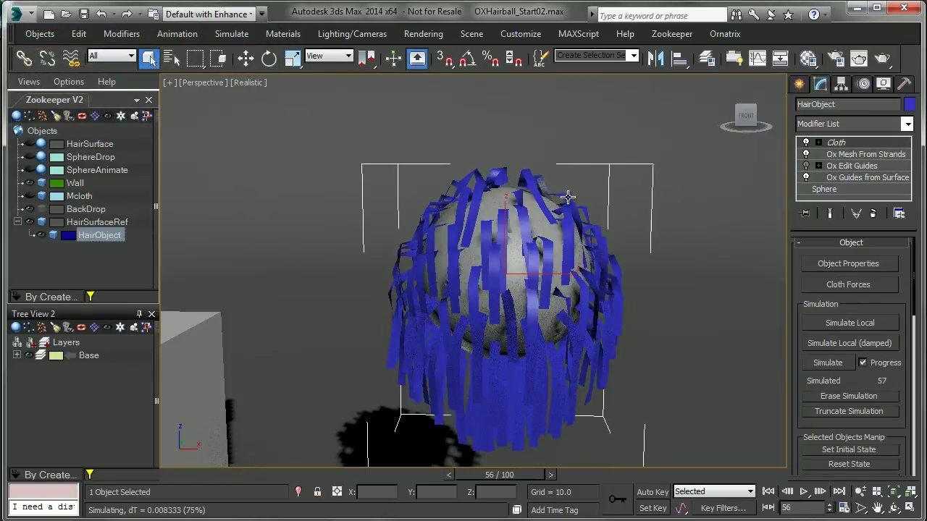
- Add Ox Guides from Guide Mesh above Cloth and scrub the timeline to check the white guides
click(853, 124)
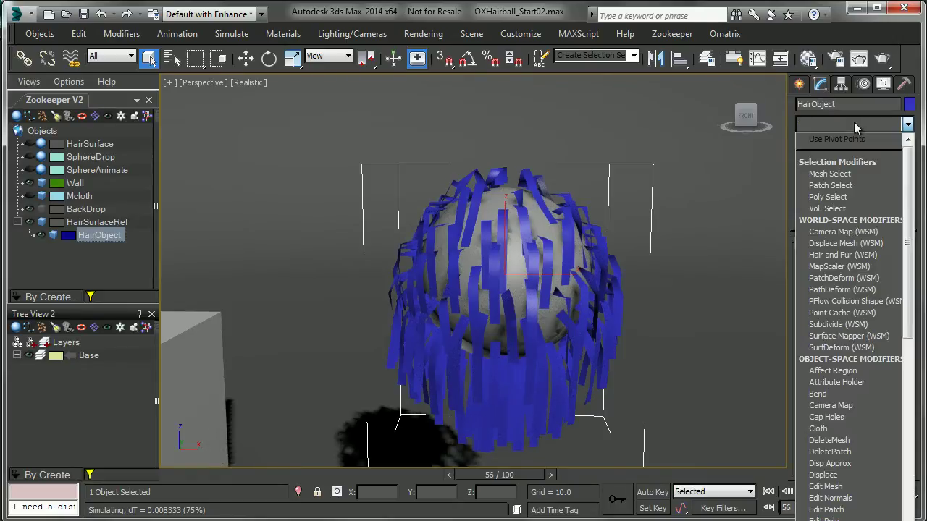
scroll(854, 122, down, 1)
text(ox)
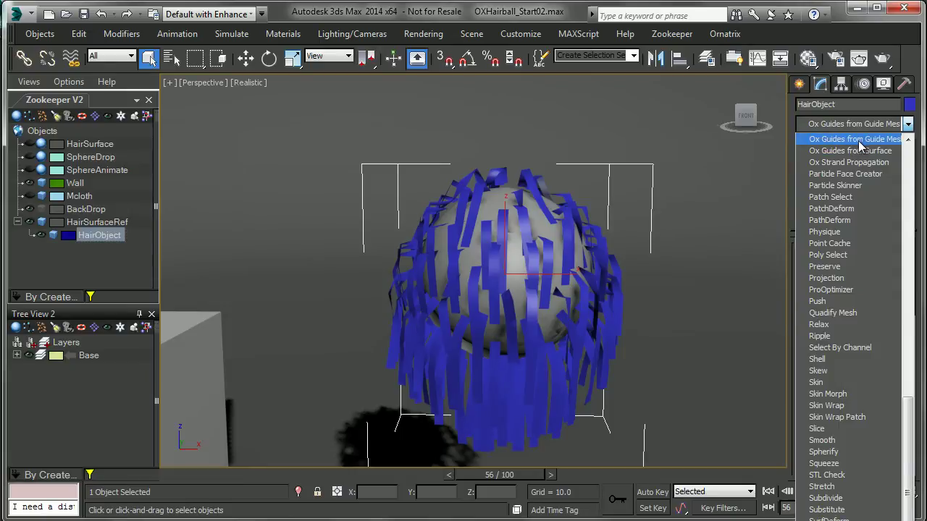
click(860, 139)
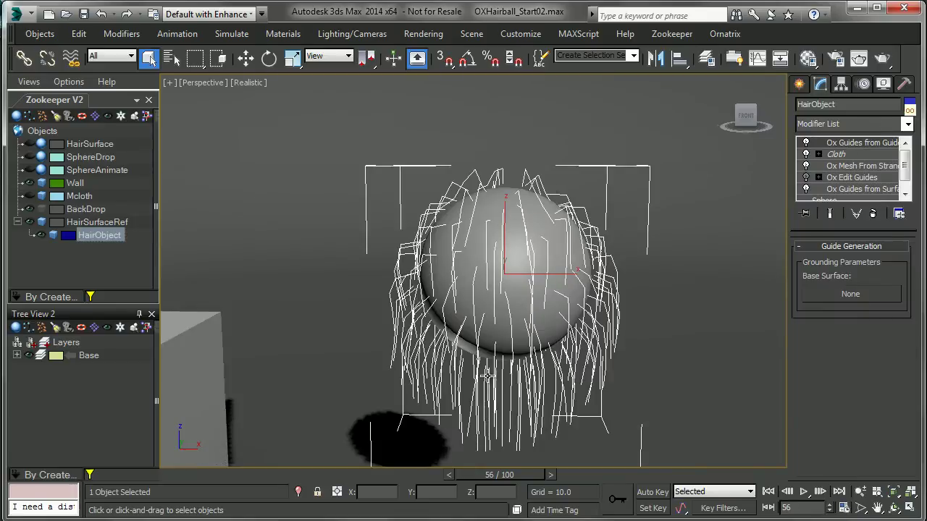
drag(519, 475, 266, 474)
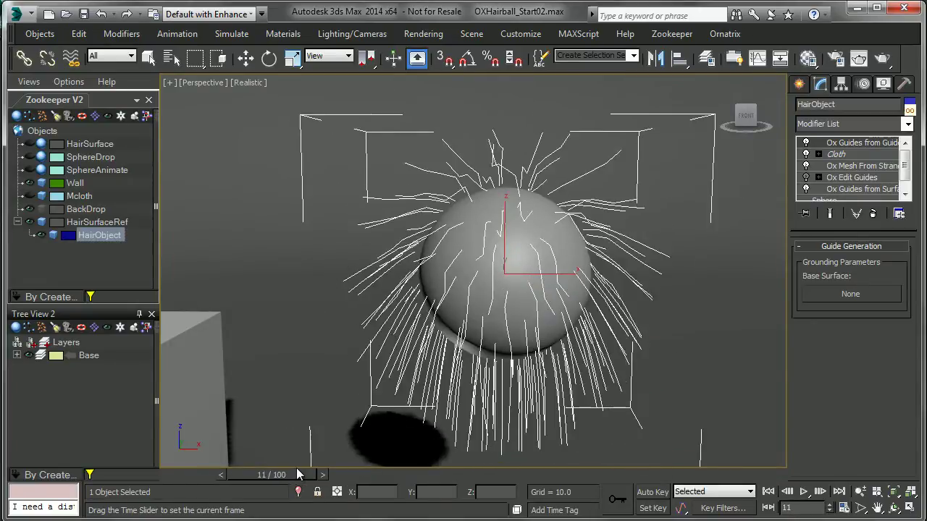
click(845, 125)
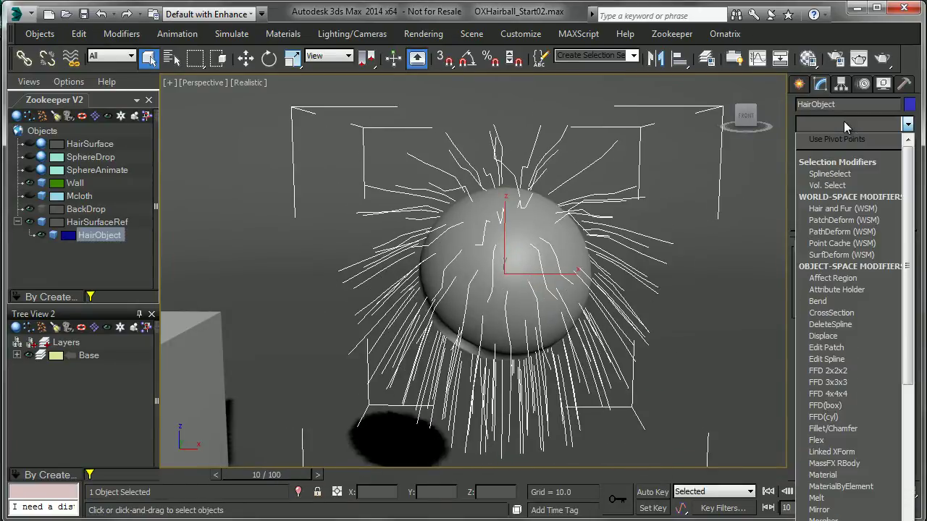
- Add Ox Strand Detail, set its viewport segments to 20, and scrub to preview the smoothed guides
scroll(848, 200, down, 10)
click(862, 257)
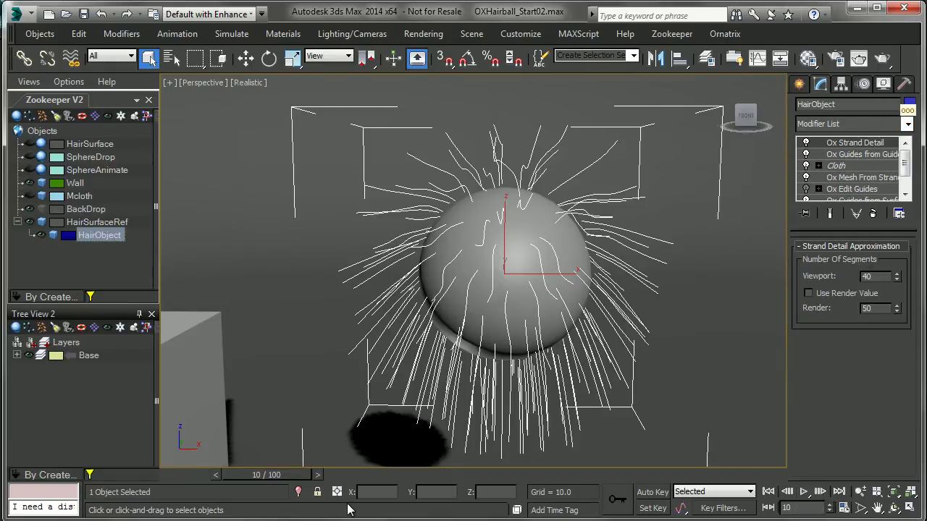
double_click(869, 276)
text(20)
key(Tab)
drag(269, 480, 365, 459)
click(866, 123)
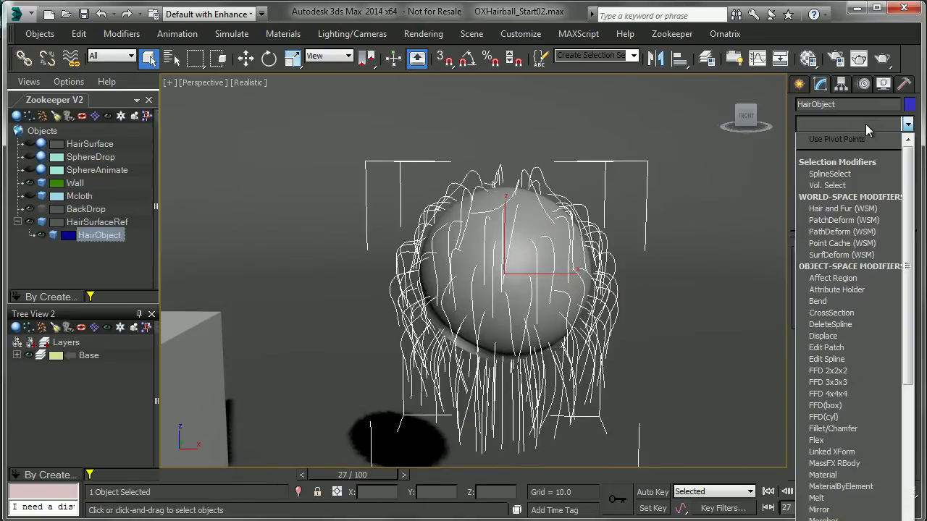
- Add the Ox Hair from Guides modifier to HairObject's stack
key(o)
scroll(848, 161, down, 2)
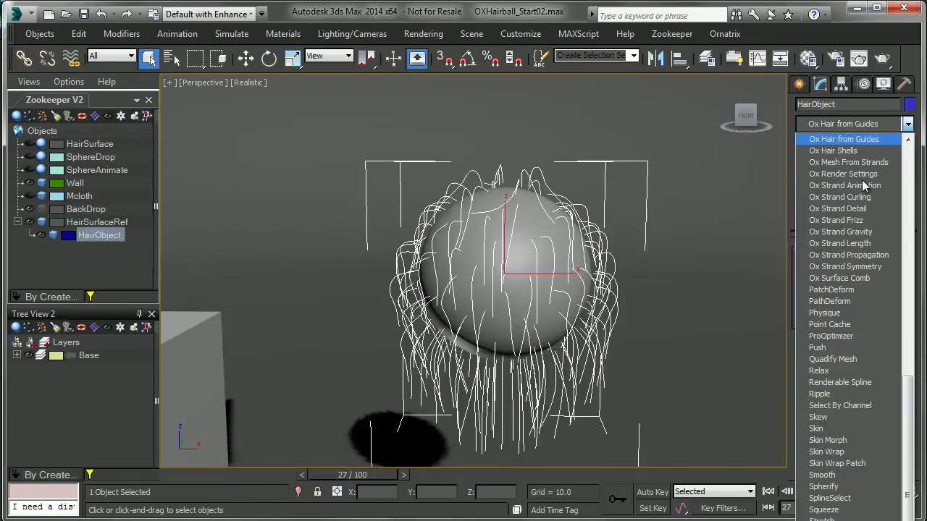
click(849, 161)
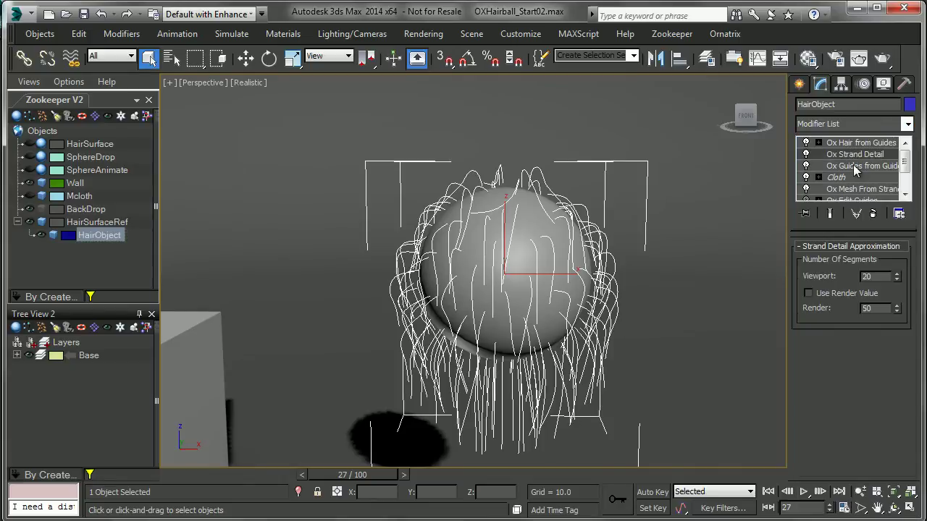
- Set Ox Guides from Guide Mesh's base surface to HairSurfaceRef, preview the dense hair, and return to frame 0
click(857, 167)
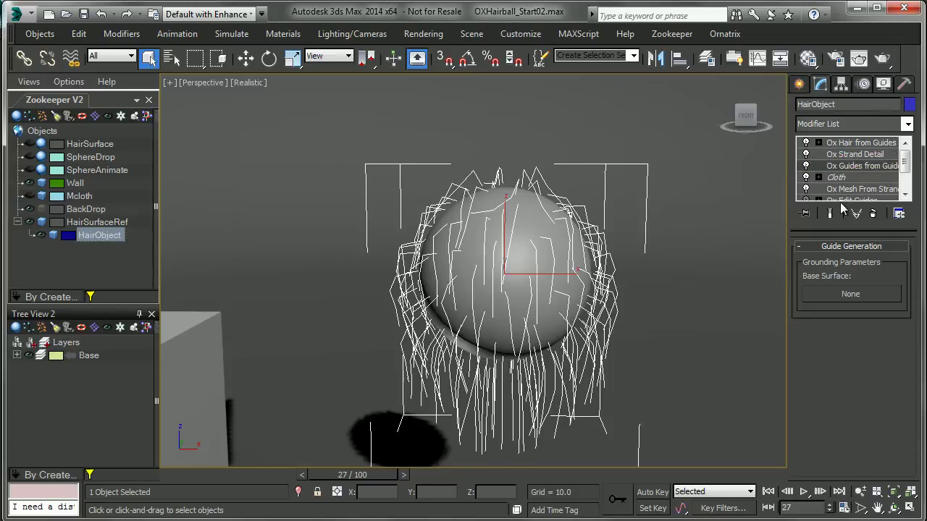
click(847, 294)
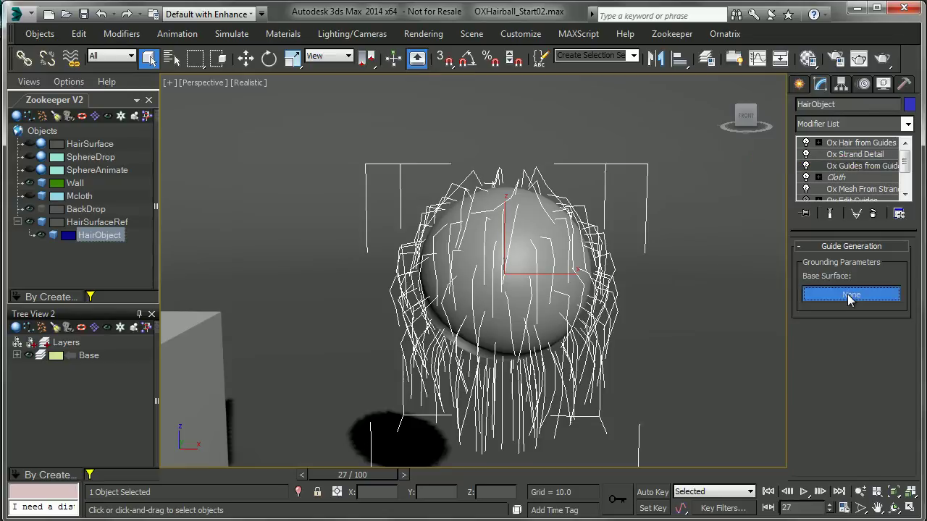
click(531, 226)
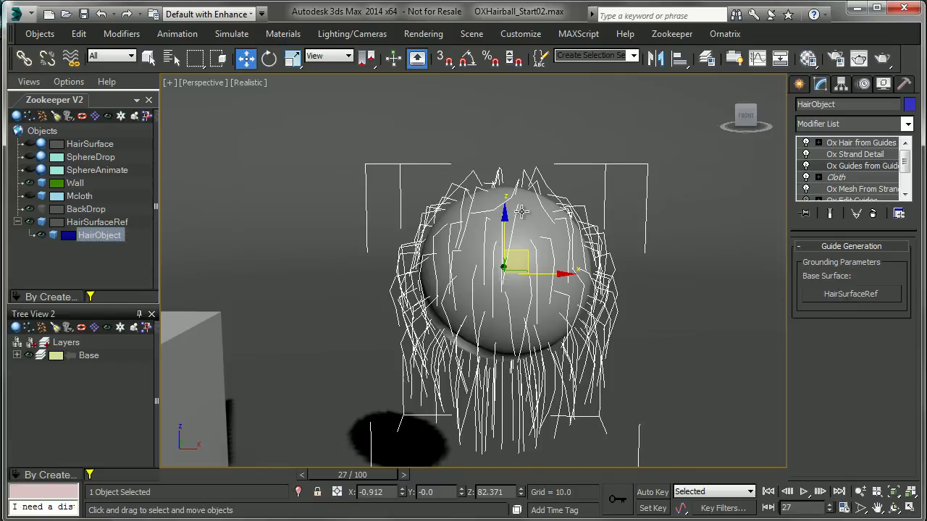
click(842, 155)
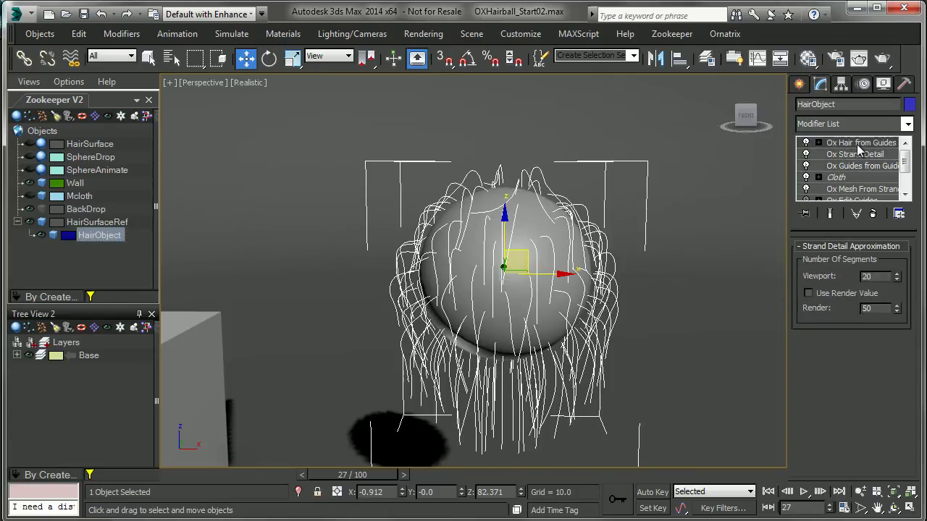
click(857, 144)
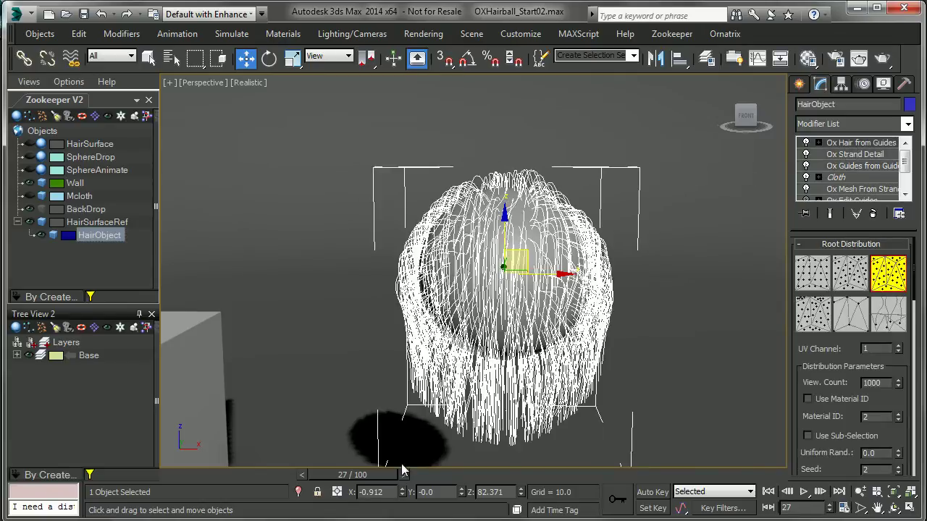
drag(373, 472, 489, 448)
drag(376, 454, 157, 437)
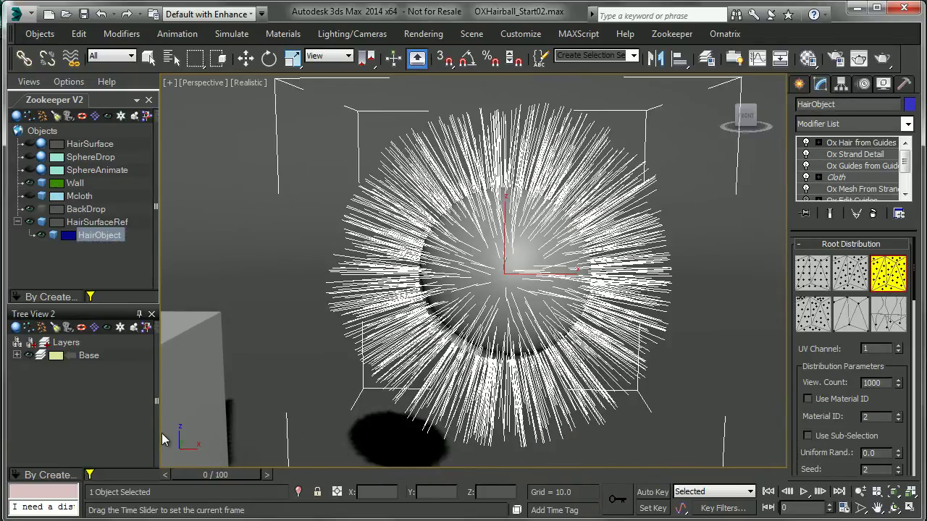
key(w)
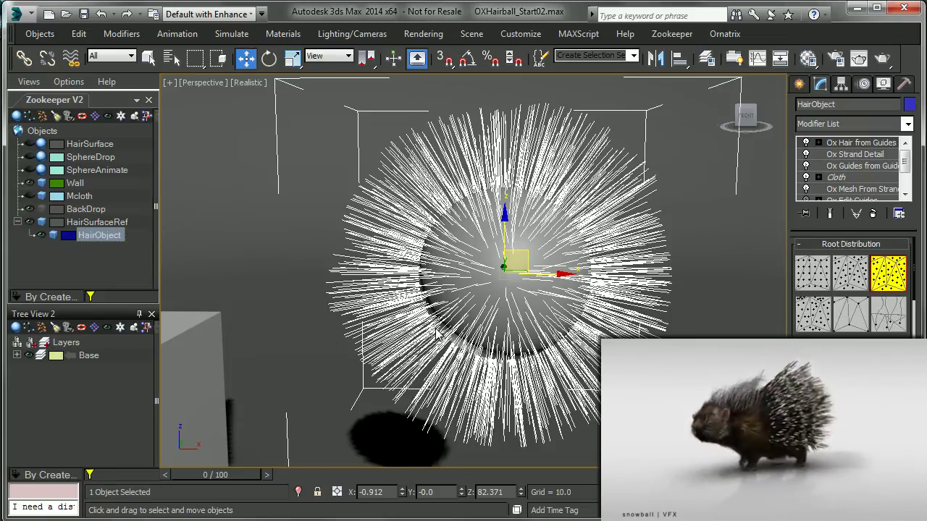
drag(218, 475, 188, 472)
key(w)
middle_drag(526, 252, 522, 259)
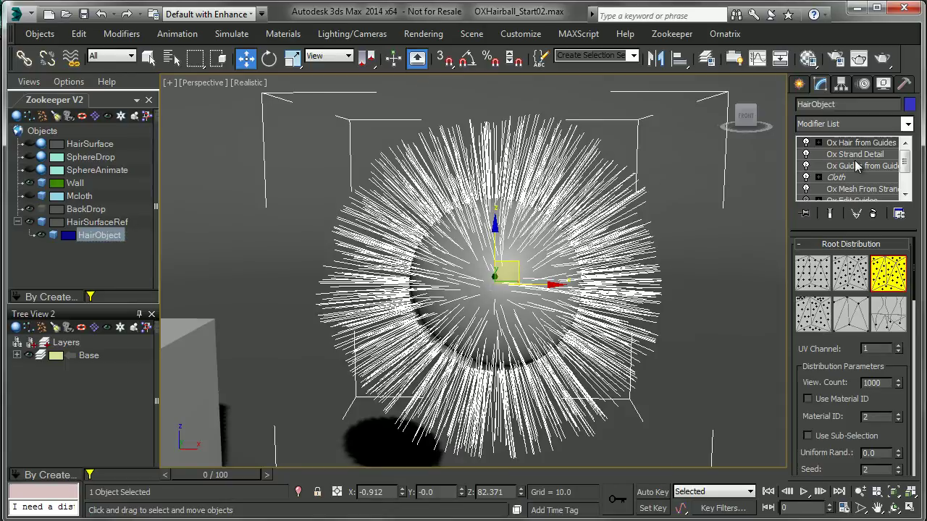
- Remove the top hair, Cloth and mesh modifiers and re-enable Ox Edit Guides
click(874, 215)
click(874, 215)
click(874, 215)
click(874, 215)
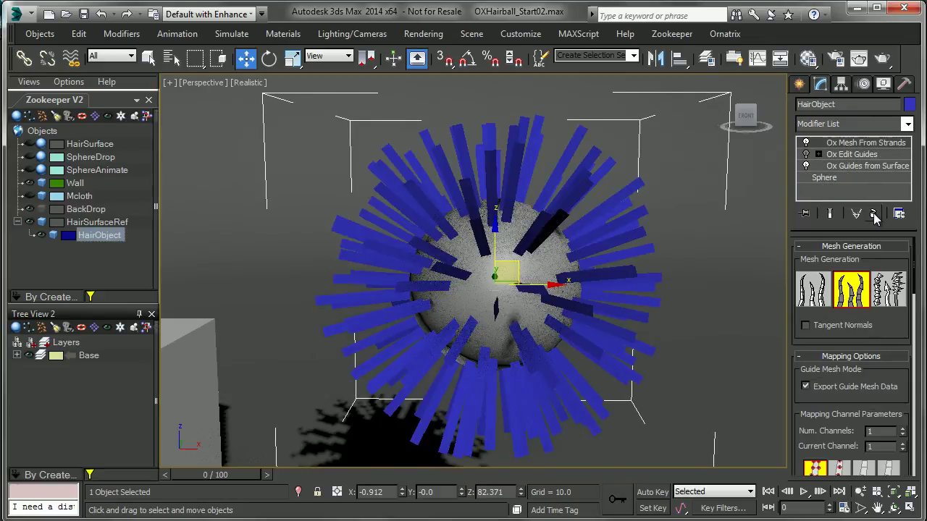
click(874, 216)
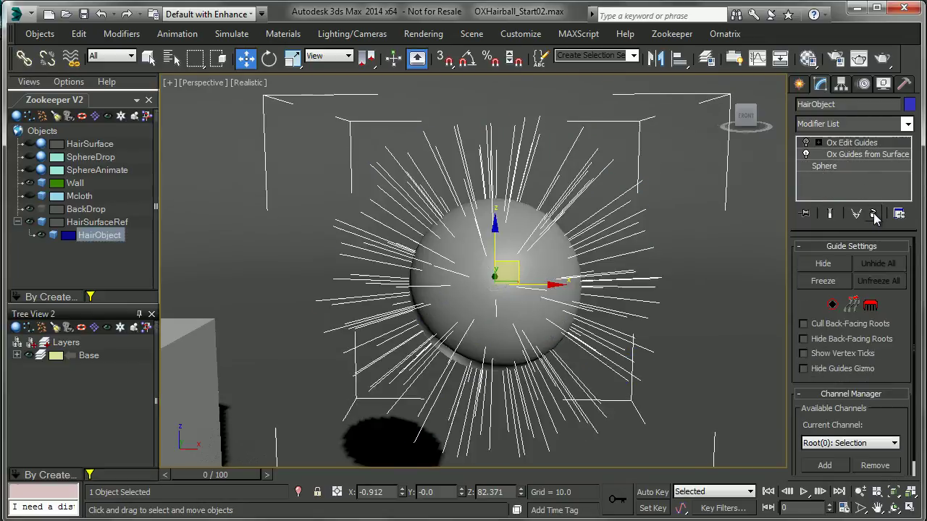
click(806, 144)
- Add an FFD 4x4x4 lattice on top of Ox Edit Guides
click(849, 124)
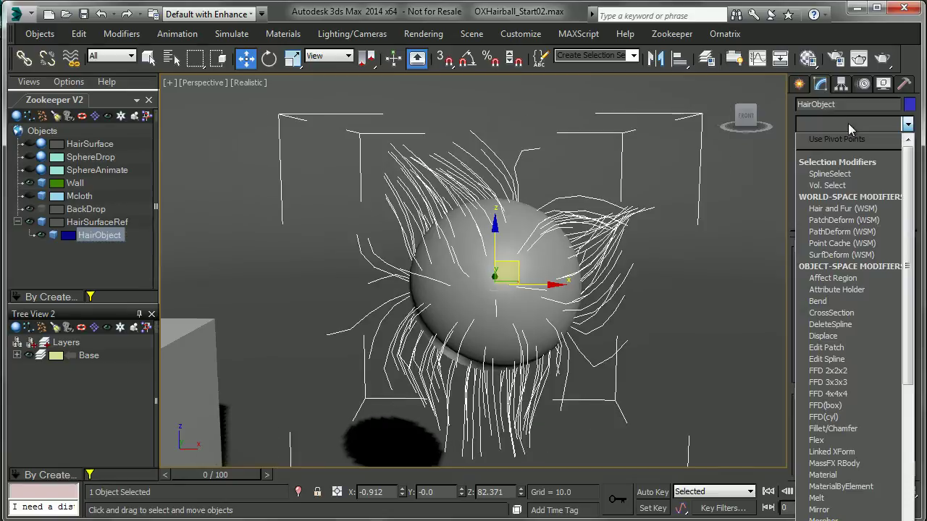
key(f)
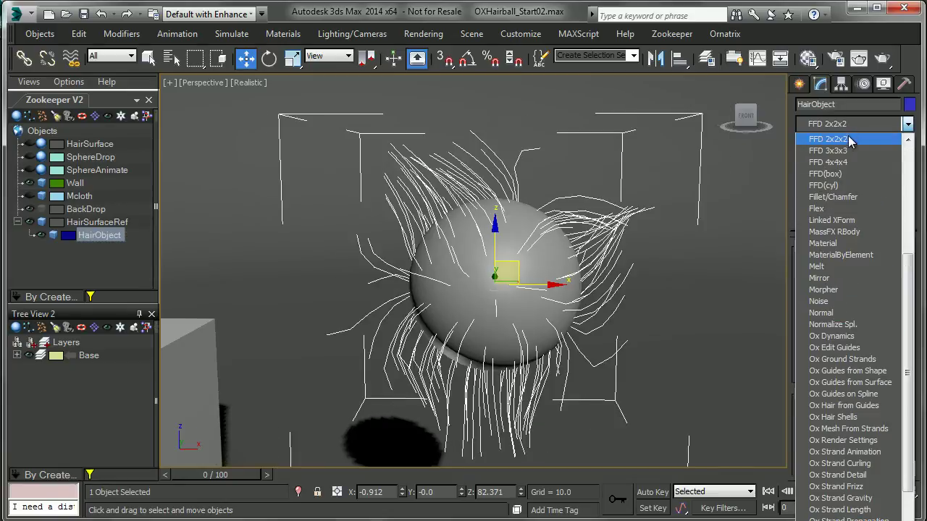
click(846, 162)
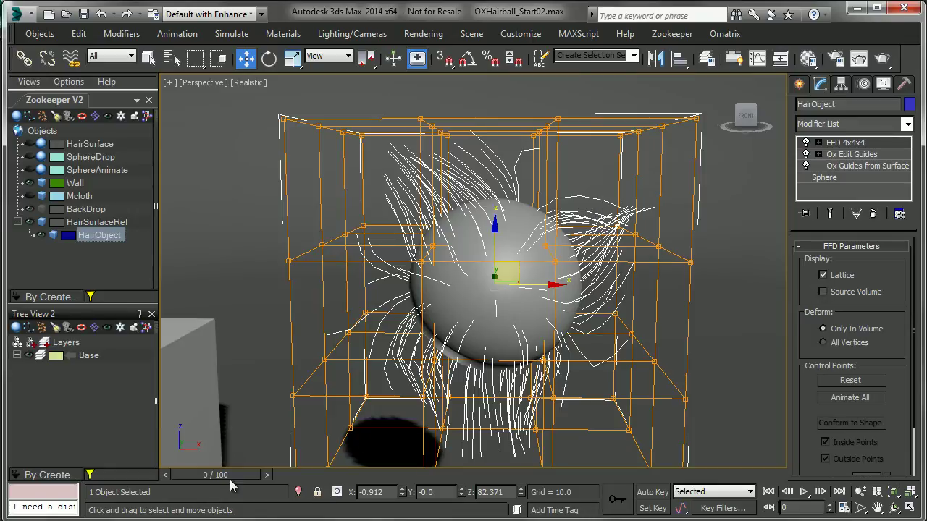
- Turn on Auto Key and enter the FFD 4x4x4 Control Points level on HairObject
click(652, 492)
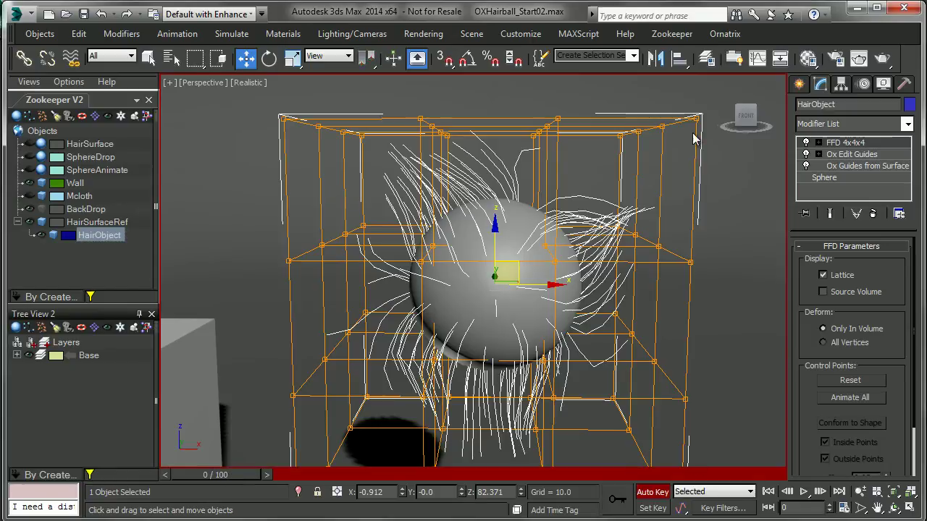
click(589, 163)
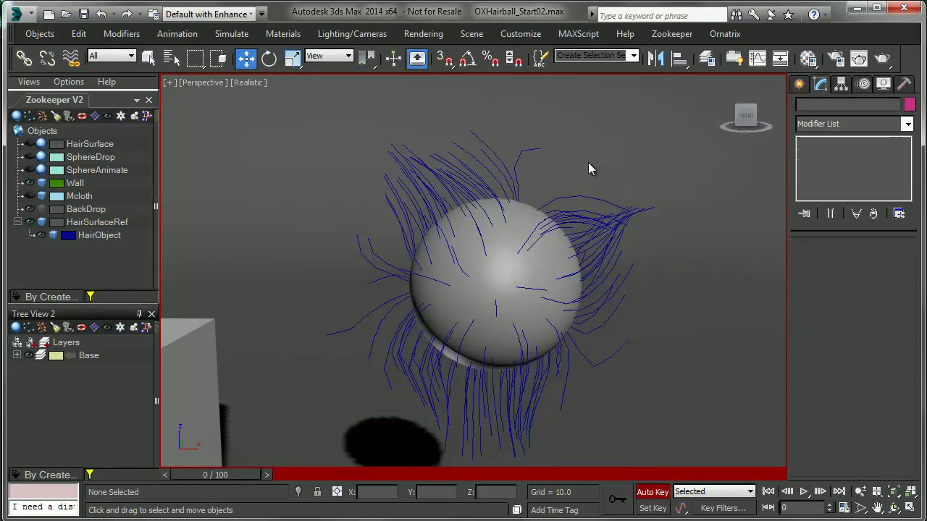
click(509, 172)
click(818, 142)
click(859, 154)
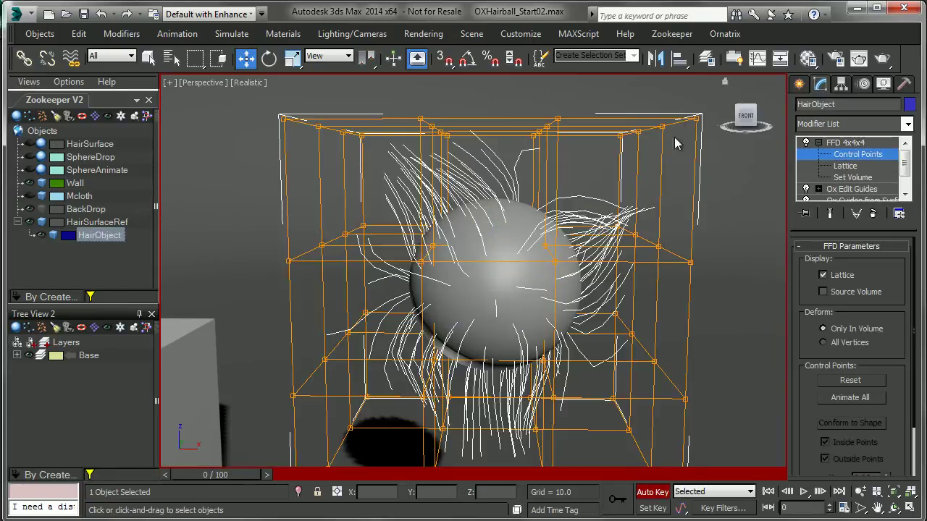
- Keyframe the lattice's top-right control points at frame 53, undoing a stray corner move
drag(713, 109, 621, 159)
drag(217, 475, 484, 474)
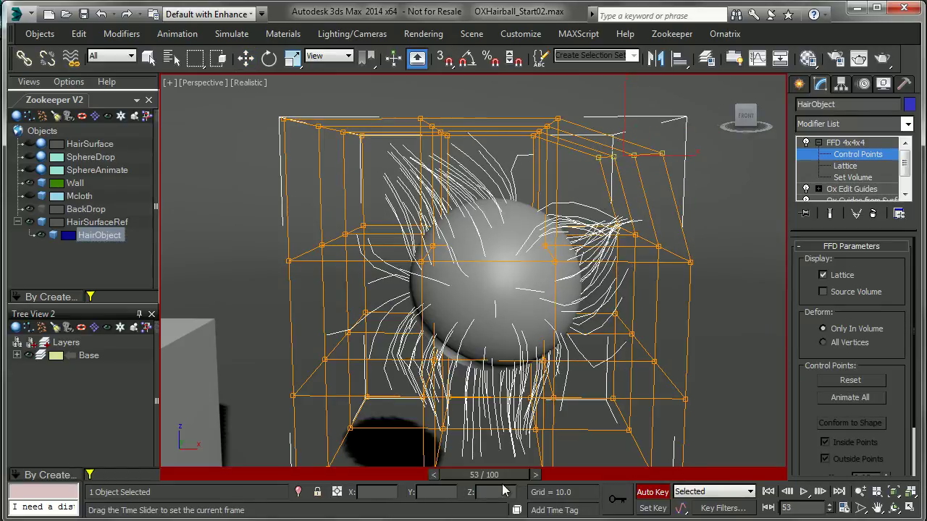
drag(628, 169, 697, 148)
drag(478, 475, 210, 474)
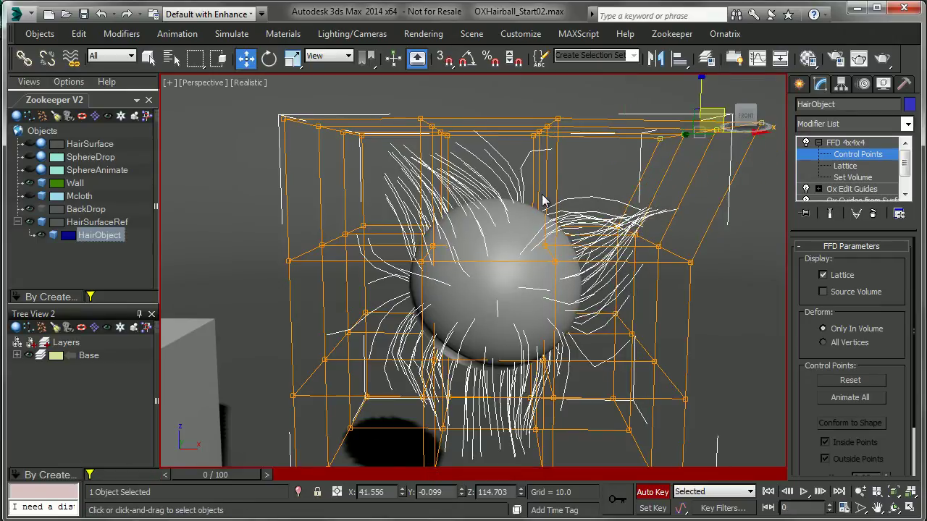
drag(719, 120, 627, 110)
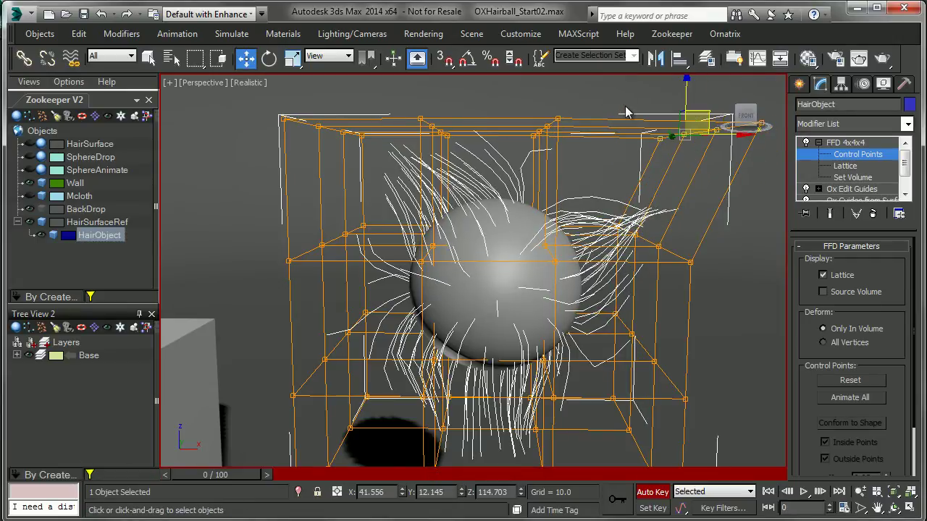
key(ctrl+z)
key(ctrl+z)
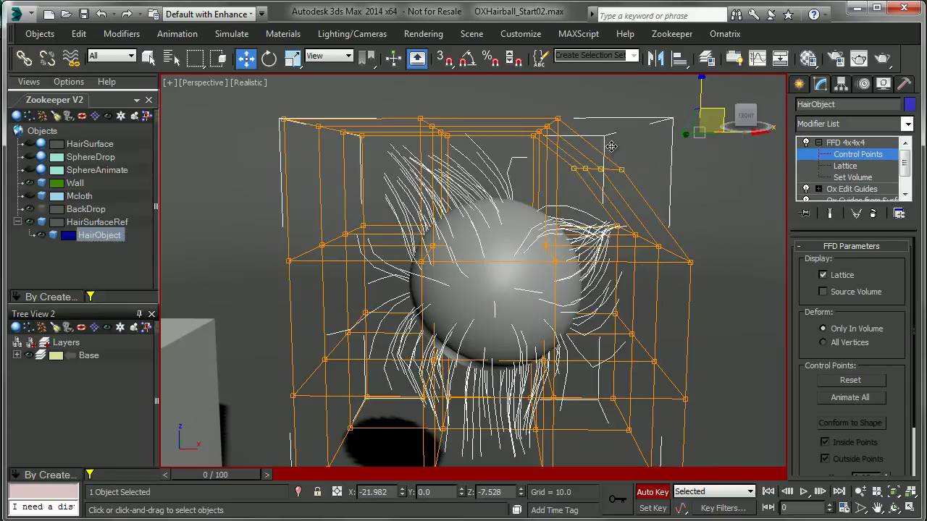
- Animate a top control point down and back up around frames 55 and 22, then exit Control Points
click(540, 136)
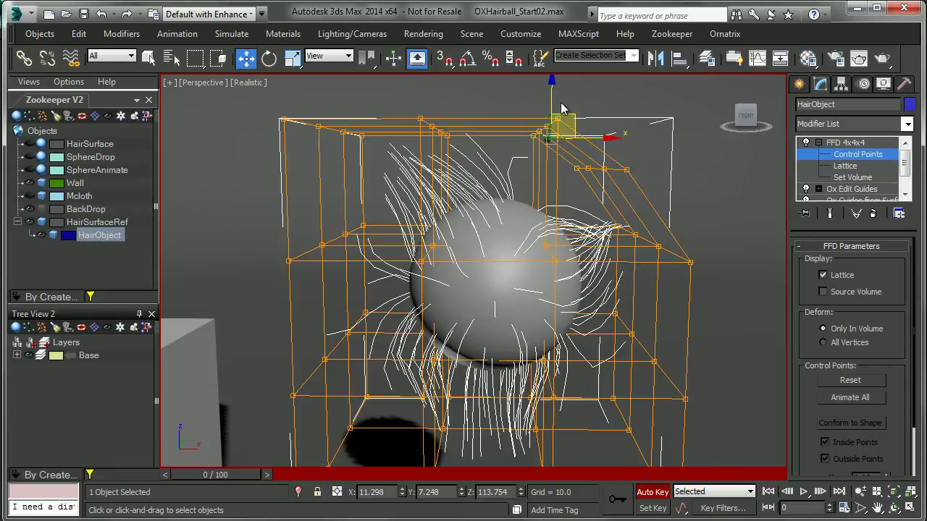
drag(240, 475, 494, 475)
drag(572, 98, 572, 145)
drag(497, 475, 215, 475)
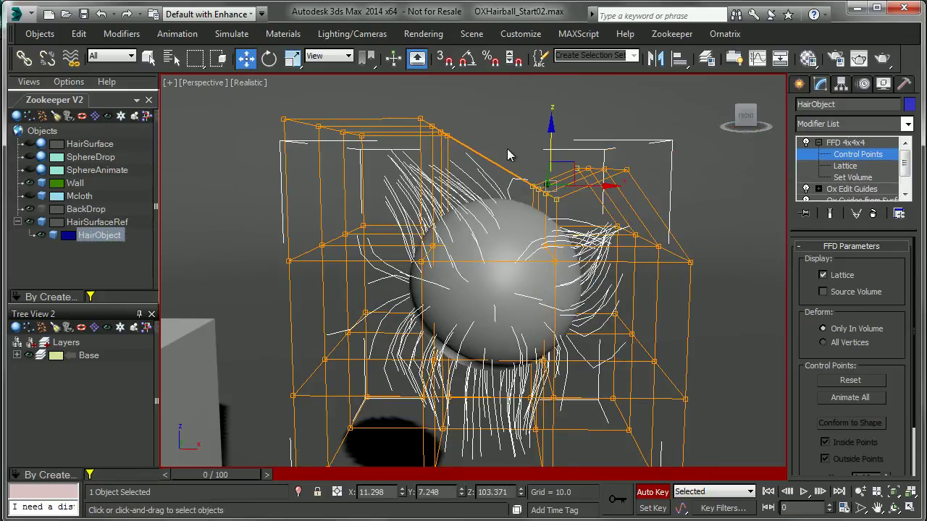
drag(551, 141, 550, 79)
drag(257, 477, 0, 446)
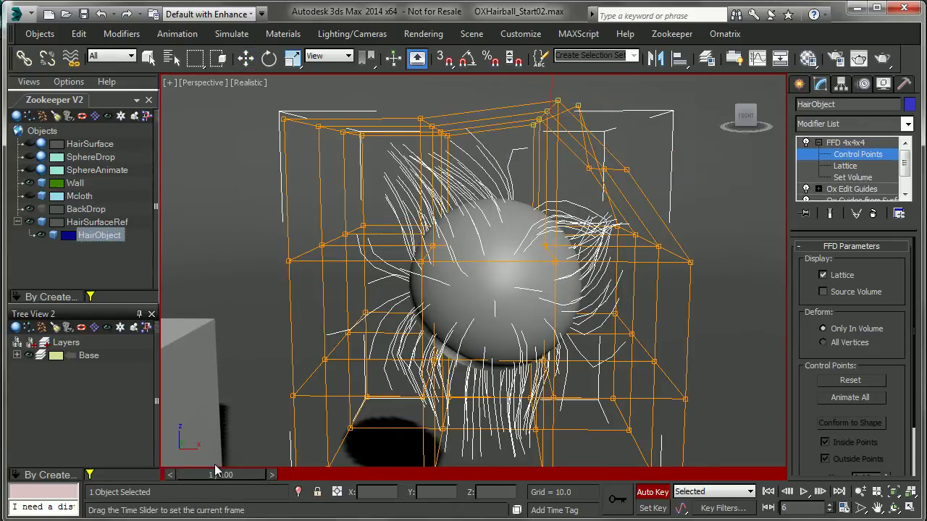
key(w)
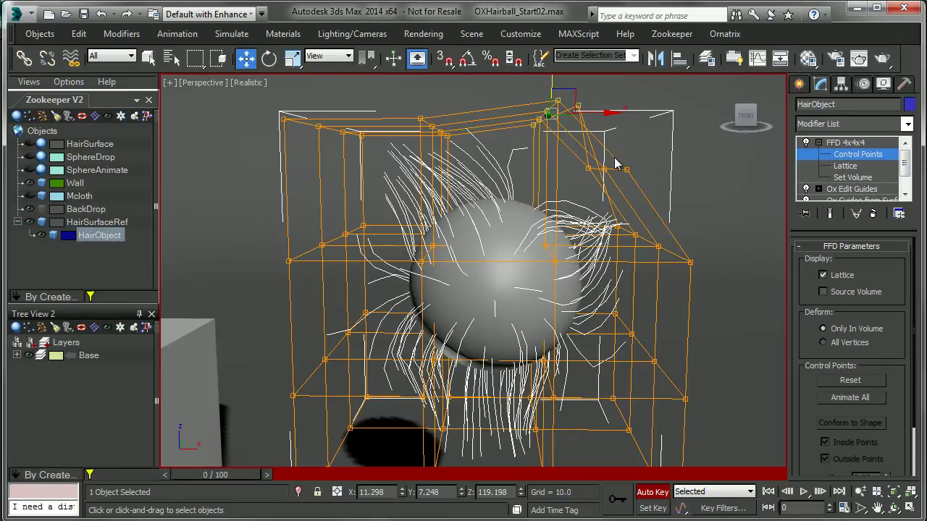
click(819, 142)
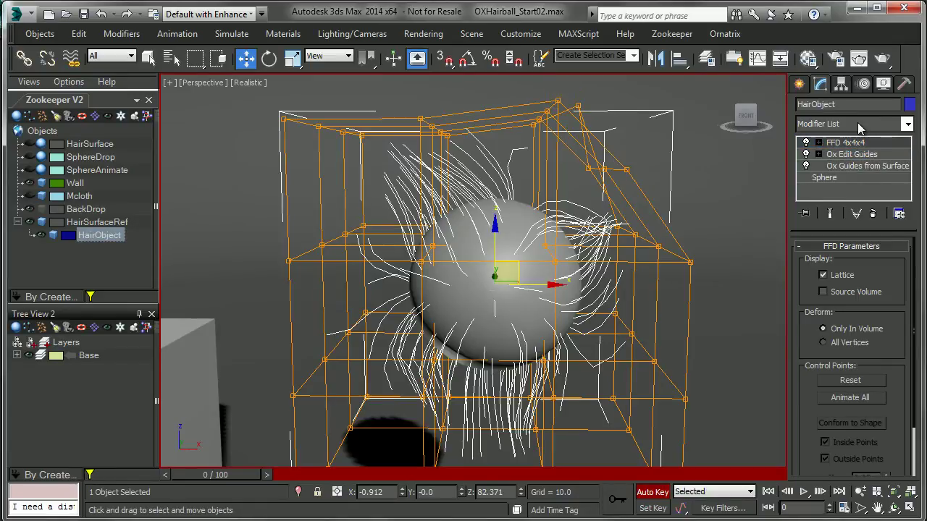
- Add Ox Hair from Guides on top of the FFD lattice using the 'ox' search
click(860, 123)
text(ox)
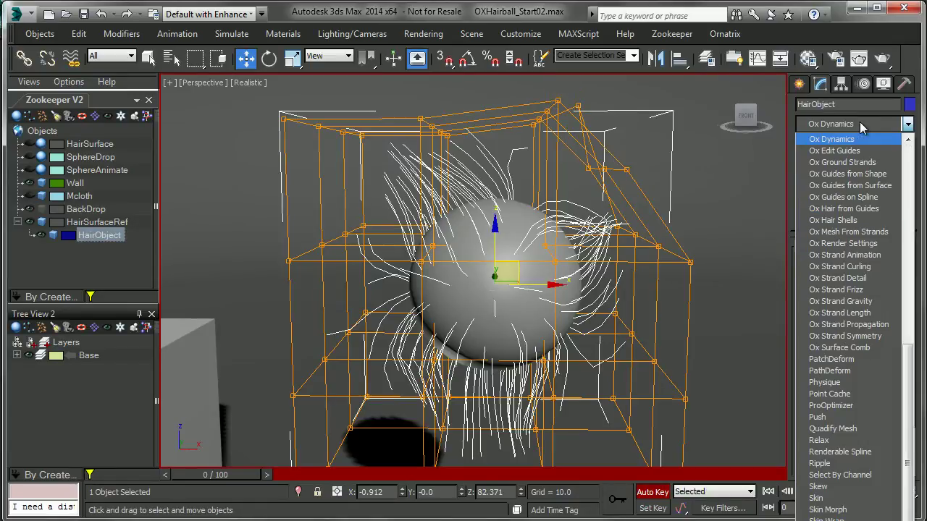
key(Down)
key(Down)
key(Down)
key(Down)
key(Down)
click(868, 151)
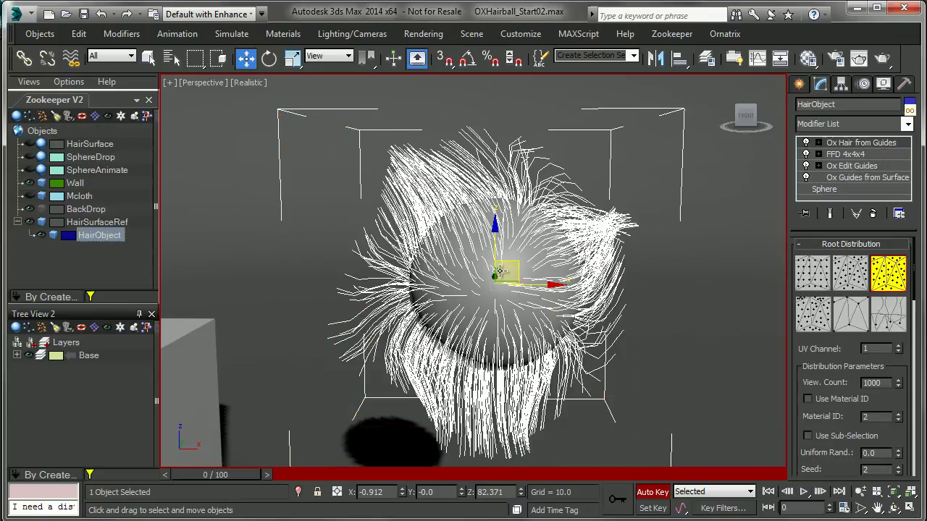
- Preview the dense hair animation to frame 51, then remove Ox Hair from Guides and FFD 4x4x4
drag(217, 475, 178, 475)
key(w)
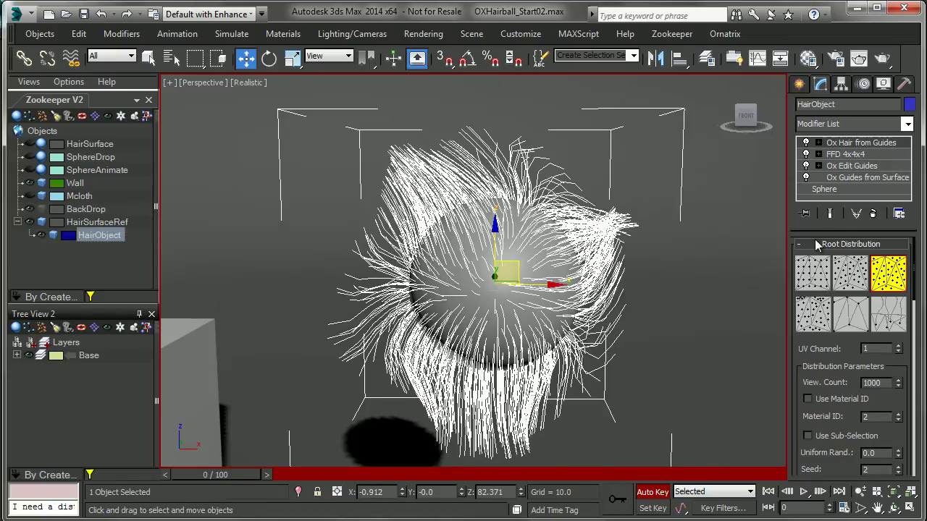
click(873, 215)
click(873, 215)
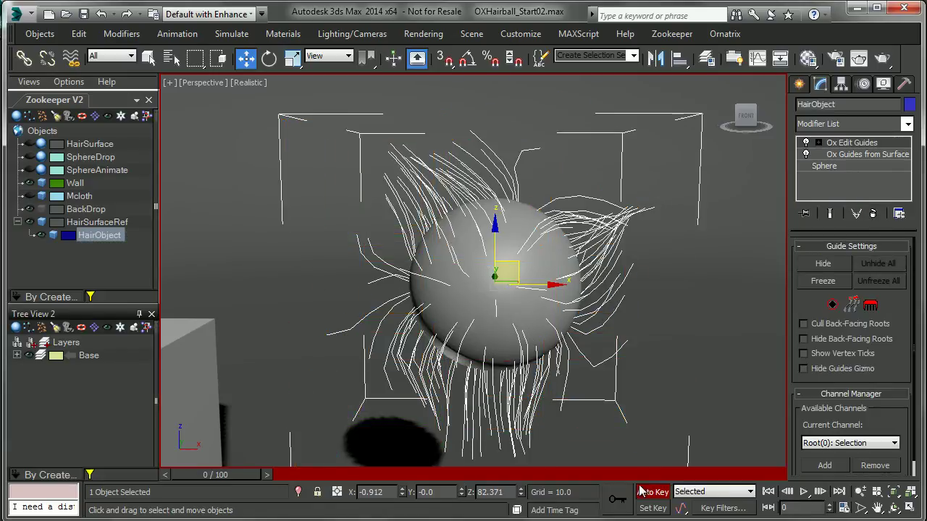
- Turn off Auto Key and Shift-clone HairObject to the right as the copy HairObject001
key(n)
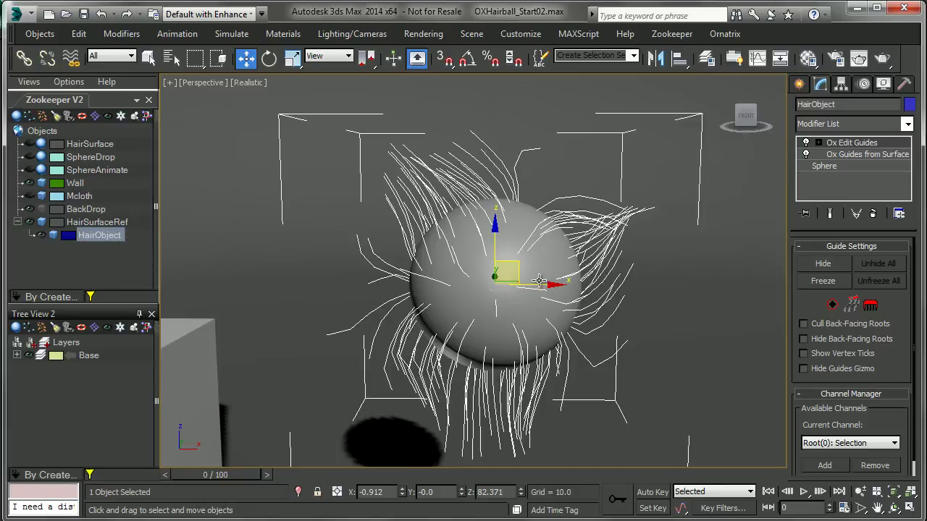
shift+drag(535, 290, 724, 315)
click(464, 325)
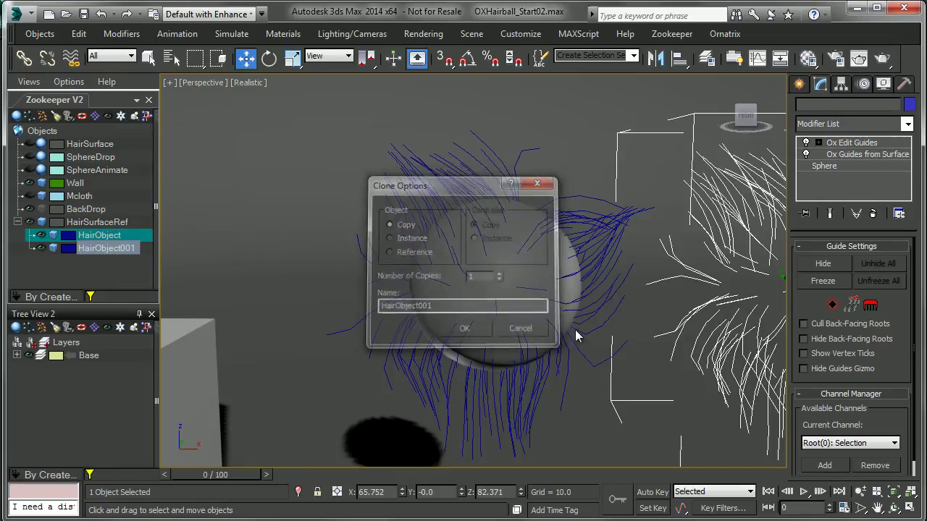
key(z)
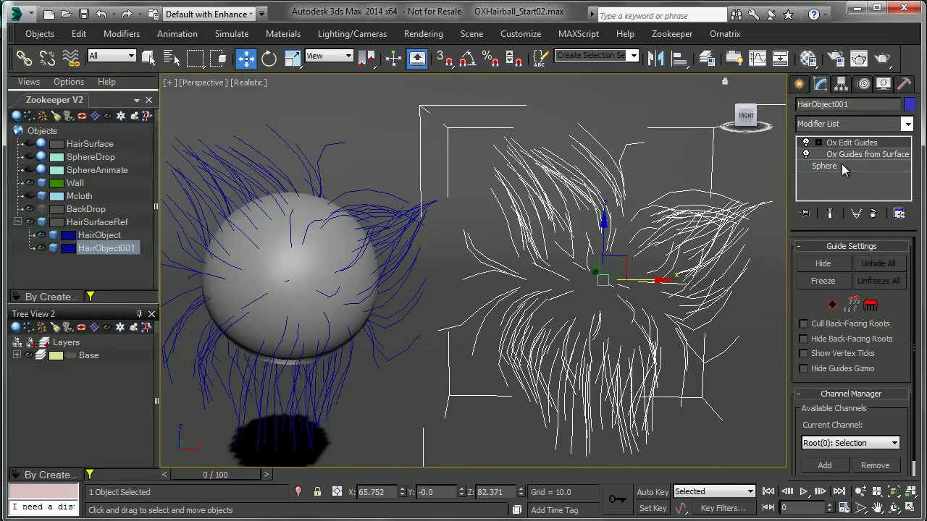
- Comb HairObject001's upper-right and lower-right guides into a swept shape, then select the original HairObject
click(873, 314)
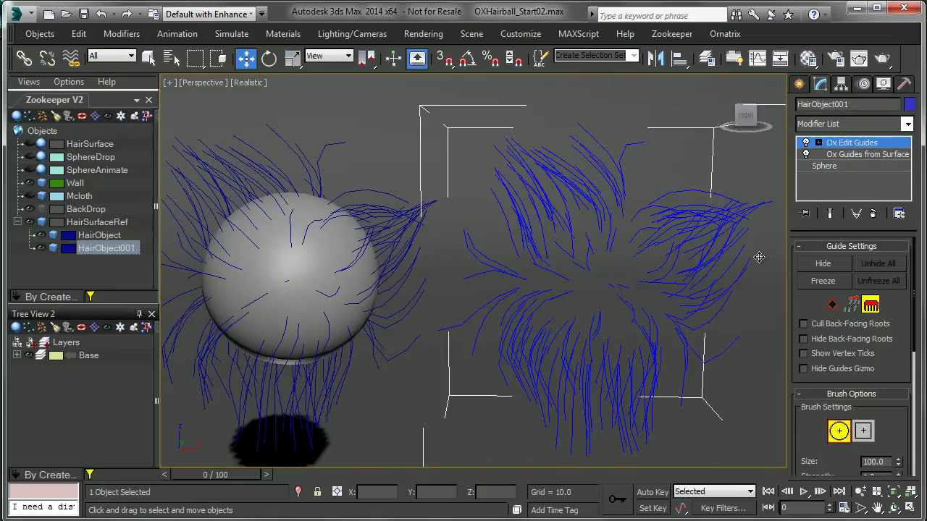
drag(902, 364, 921, 104)
click(837, 405)
mouse_move(700, 217)
mouse_down()
mouse_move(707, 302)
mouse_move(726, 280)
mouse_move(724, 266)
mouse_move(673, 205)
mouse_move(689, 298)
mouse_up()
mouse_move(676, 356)
mouse_down()
mouse_move(729, 332)
mouse_move(682, 377)
mouse_move(635, 393)
mouse_move(696, 413)
mouse_move(724, 399)
mouse_move(623, 420)
mouse_move(543, 396)
mouse_move(606, 430)
mouse_move(684, 434)
mouse_move(581, 335)
mouse_move(615, 409)
mouse_up()
mouse_move(629, 196)
mouse_down()
mouse_move(625, 147)
mouse_move(654, 193)
mouse_move(695, 209)
mouse_move(697, 221)
mouse_up()
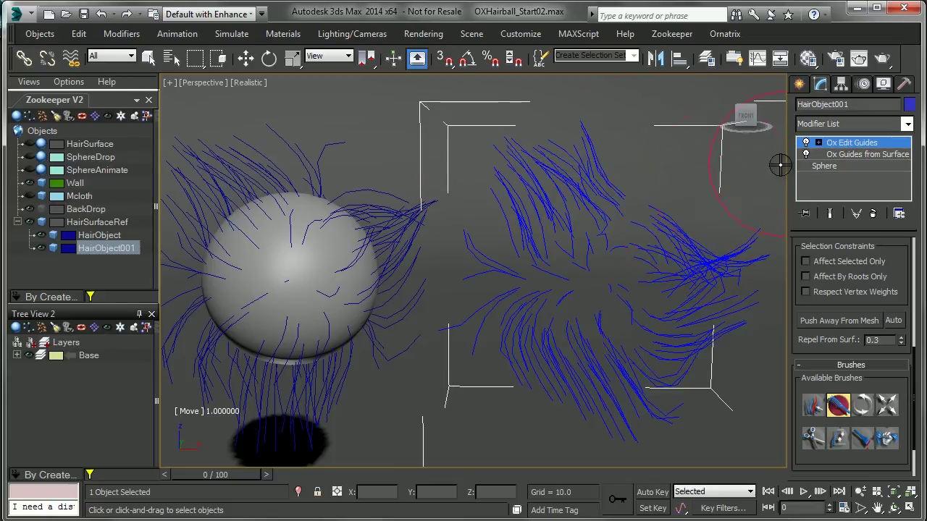
key(w)
click(844, 143)
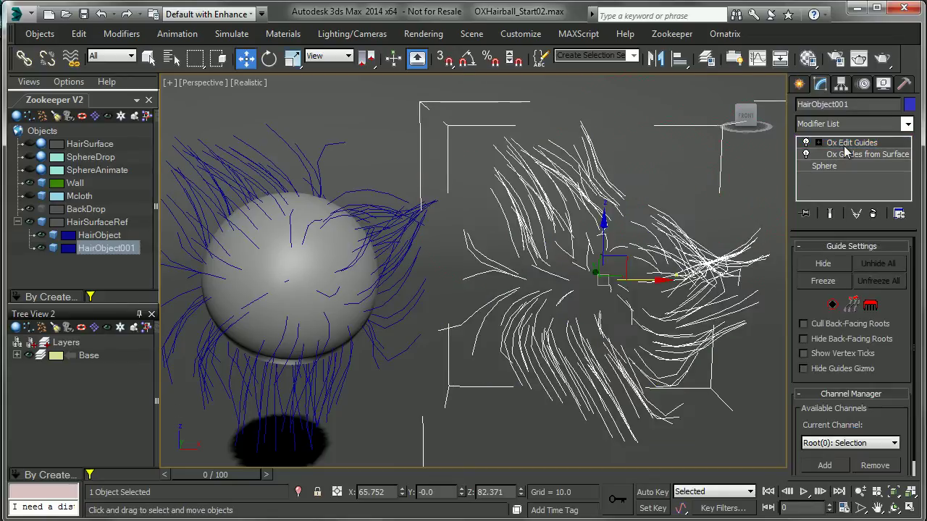
click(323, 212)
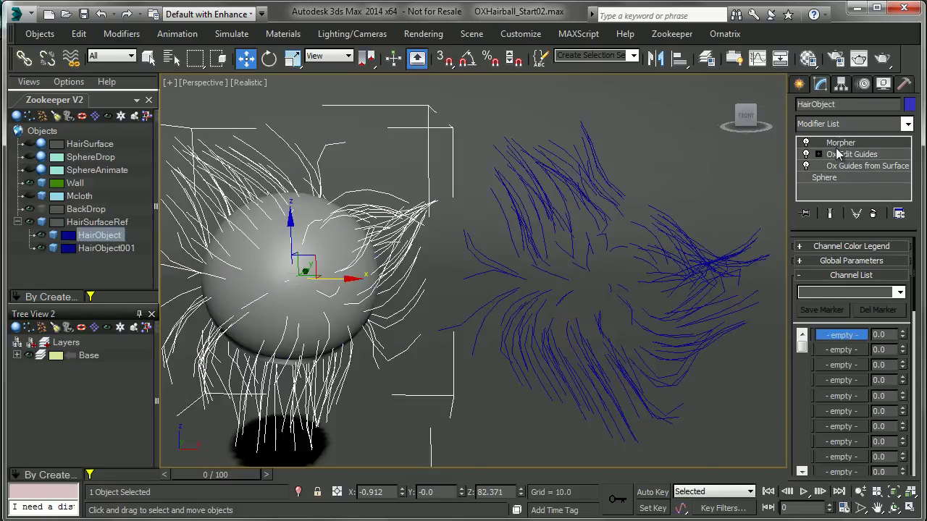
- Load HairObject001 into Morpher channel 1, test the morph, and reset it to 0
click(838, 334)
click(732, 263)
drag(903, 334, 907, 207)
right_click(907, 206)
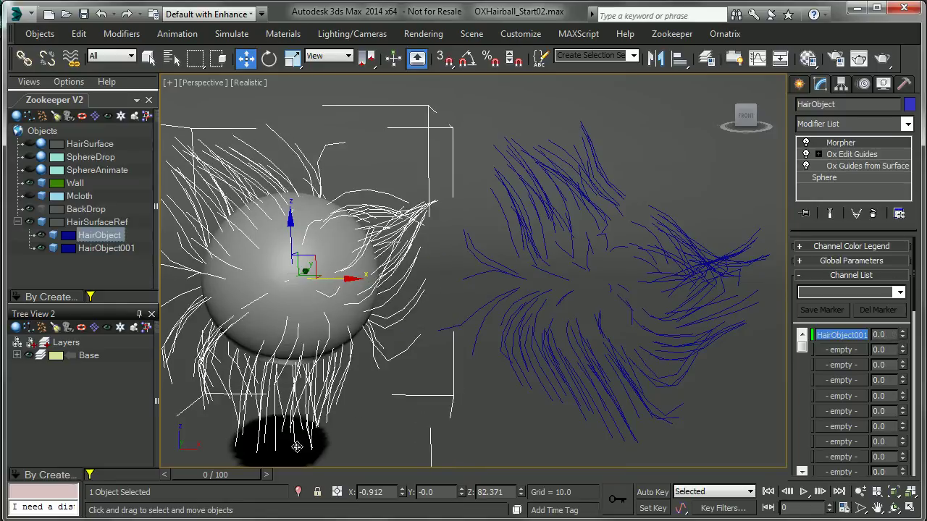
- With Auto Key on, key the channel to 100 at frame 33 and 0 at frame 54
key(n)
mouse_move(247, 474)
mouse_down()
mouse_move(413, 475)
mouse_move(402, 476)
mouse_up()
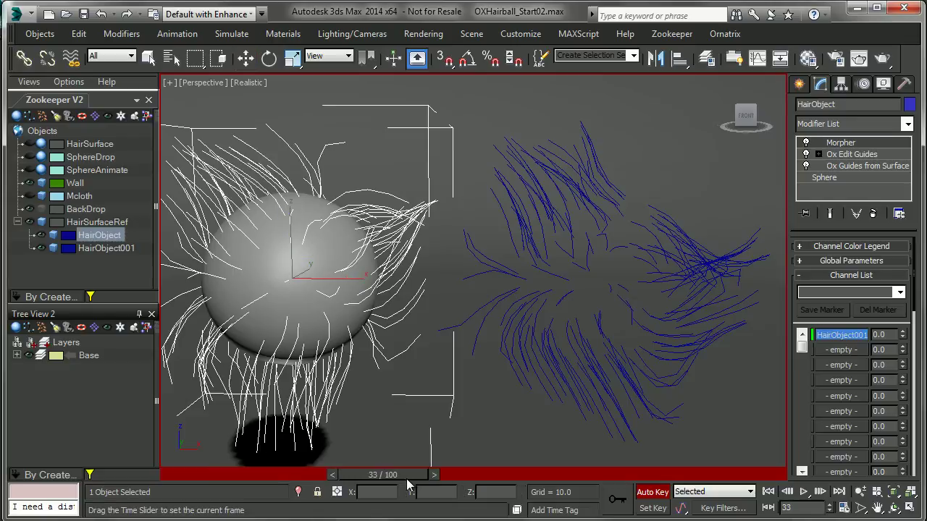
drag(902, 338, 913, 193)
drag(407, 474, 513, 479)
key(w)
right_click(902, 335)
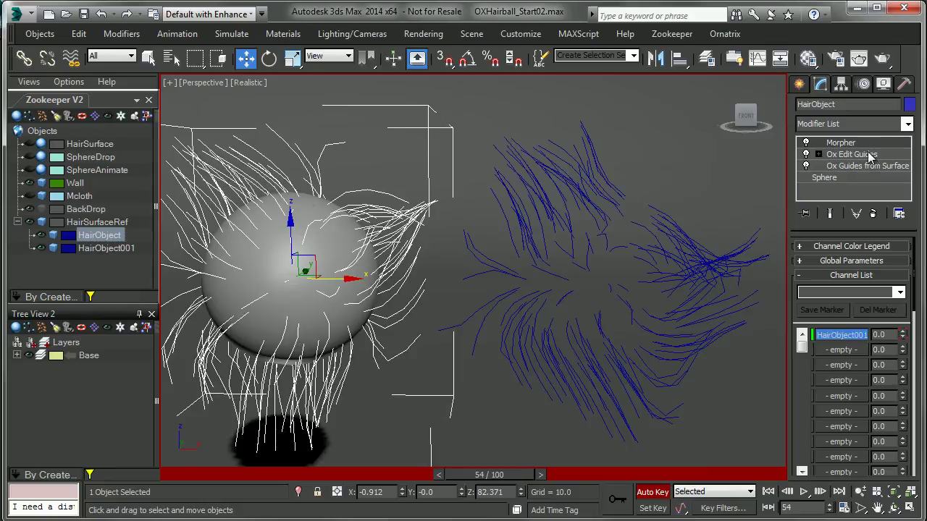
- Add Ox Hair from Guides above Morpher on HairObject and preview the dense hair at frame 43
click(853, 125)
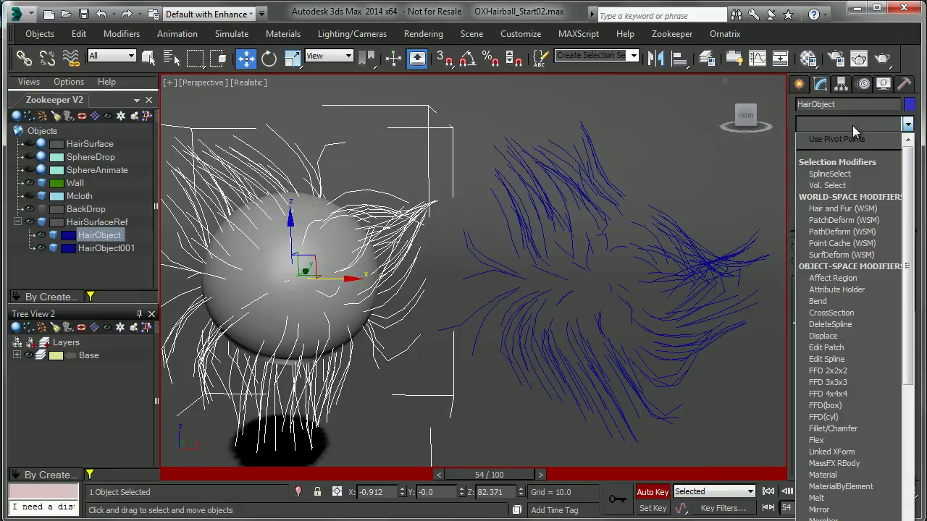
key(o)
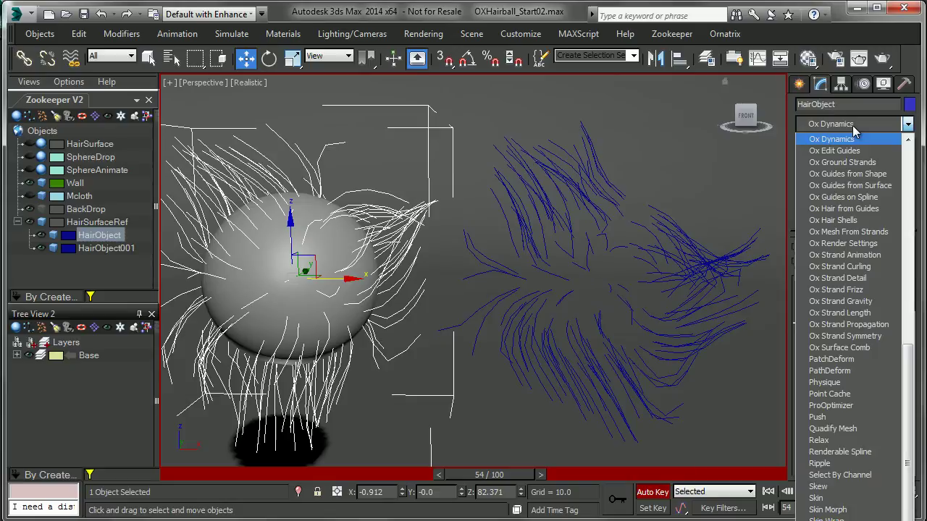
click(867, 208)
drag(505, 478, 173, 458)
key(w)
scroll(463, 369, up, 2)
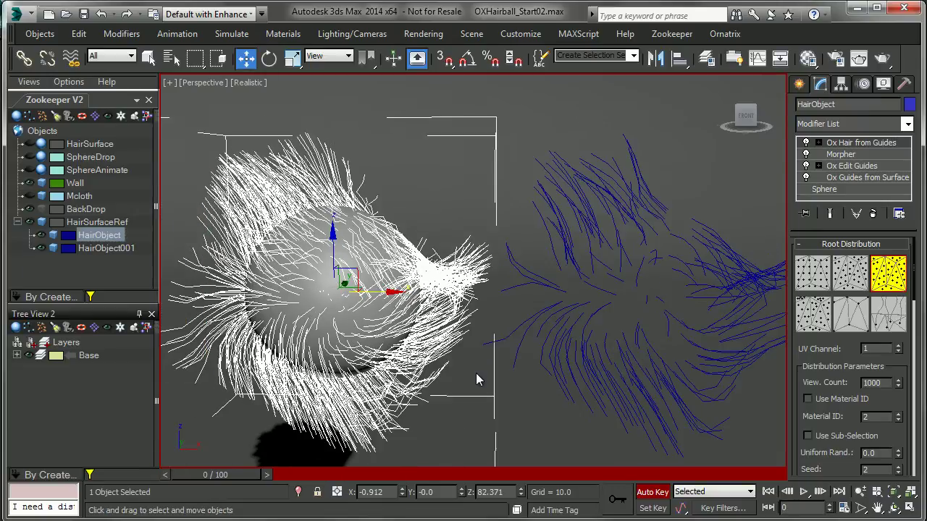
scroll(504, 331, down, 3)
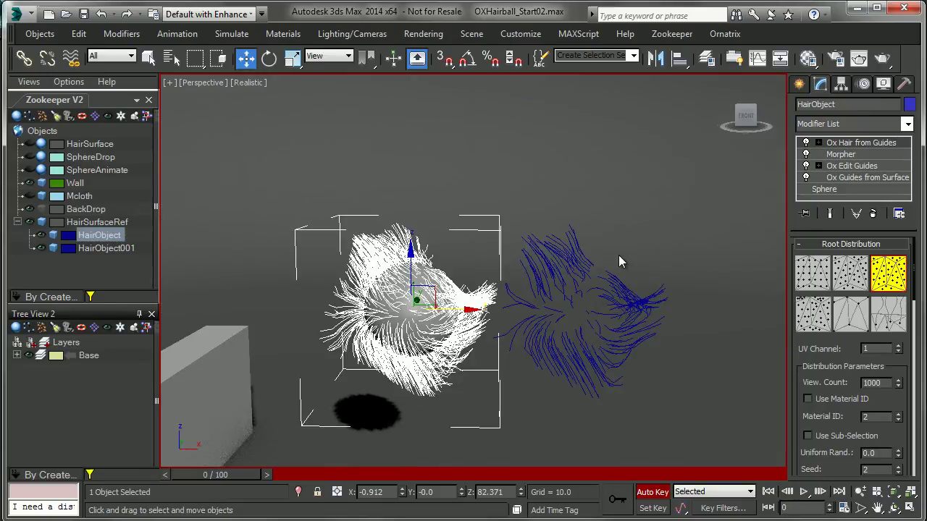